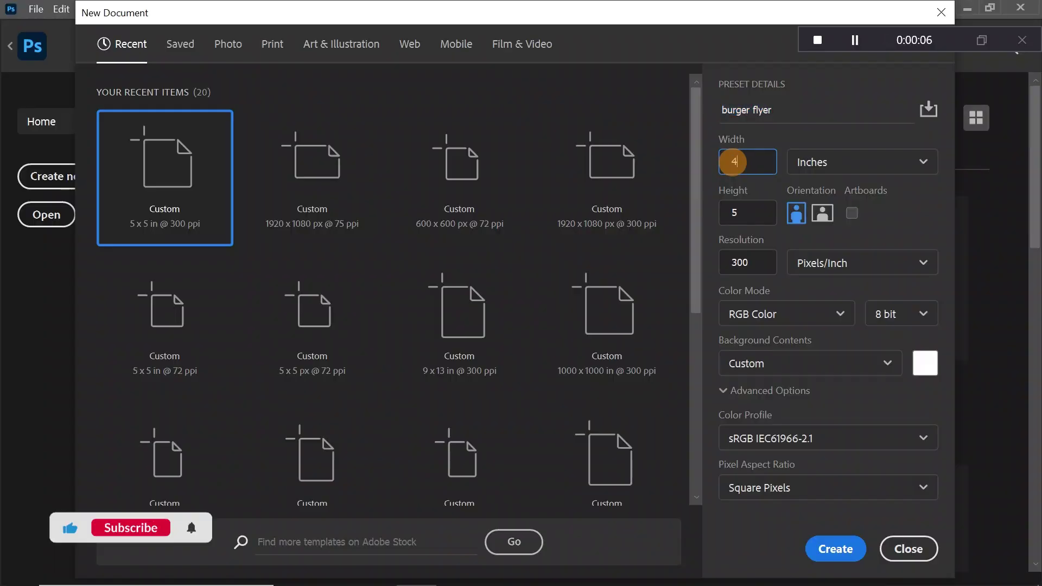
Create the 4 × 5 inch, 300 ppi burger flyer document and set the foreground colour to yellow #dbc106.
click(833, 550)
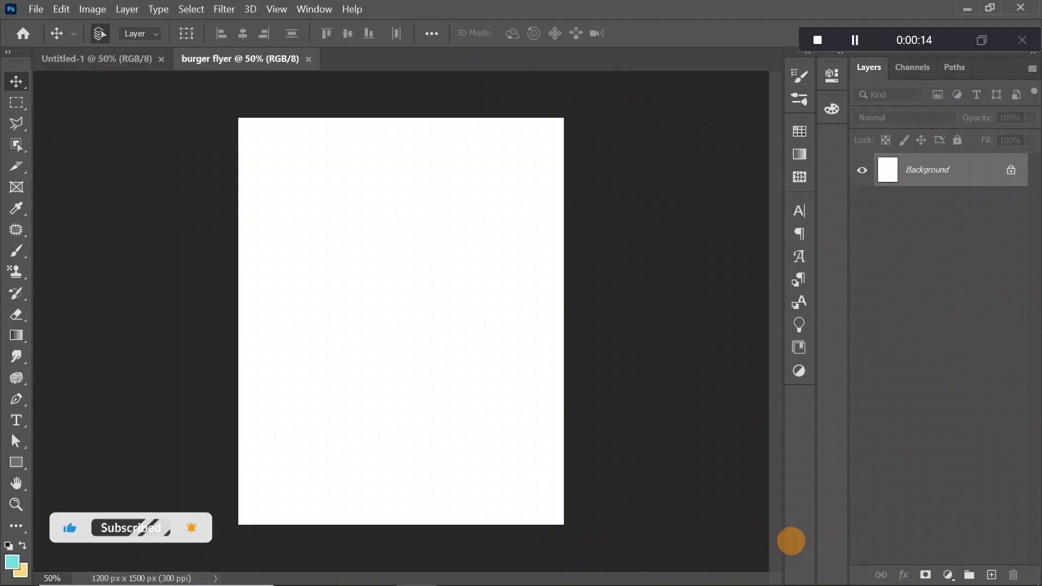
click(11, 561)
drag(682, 378, 585, 282)
click(802, 293)
click(805, 262)
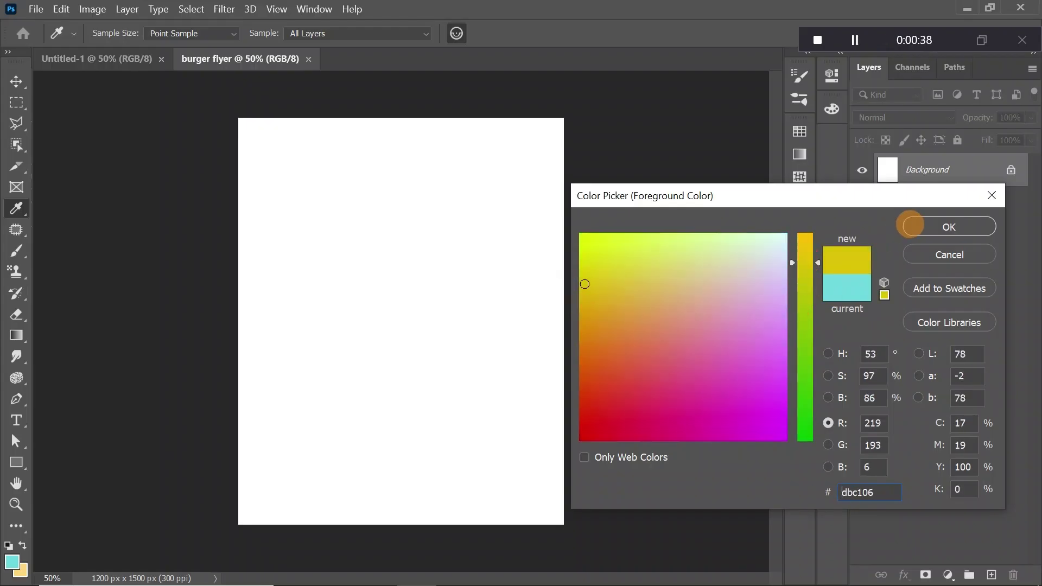
click(914, 227)
Add a solid colour fill layer above the background and recolour it to a very dark green, almost black.
click(947, 574)
click(949, 276)
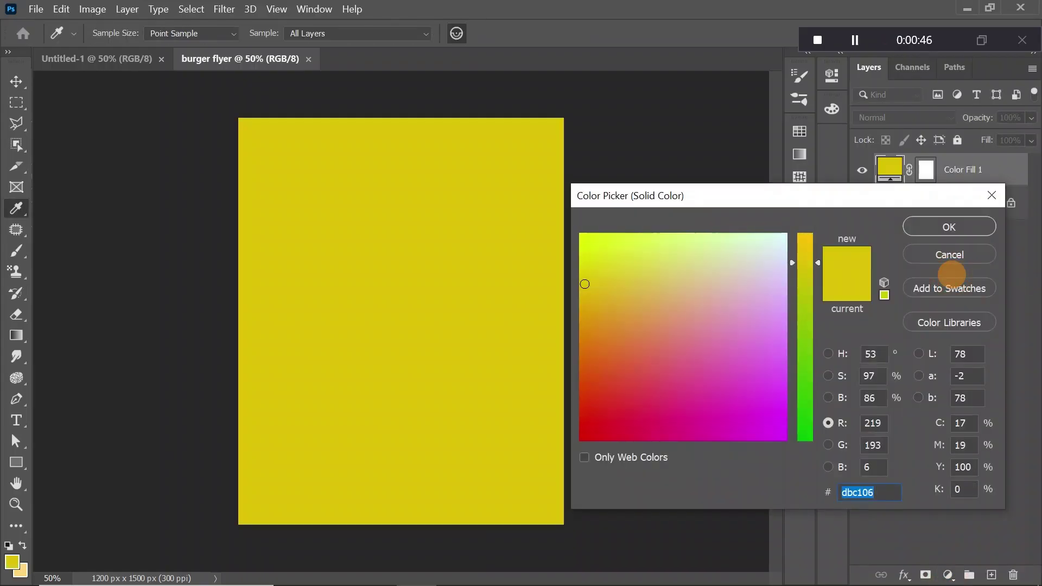
click(953, 226)
double_click(889, 166)
click(624, 147)
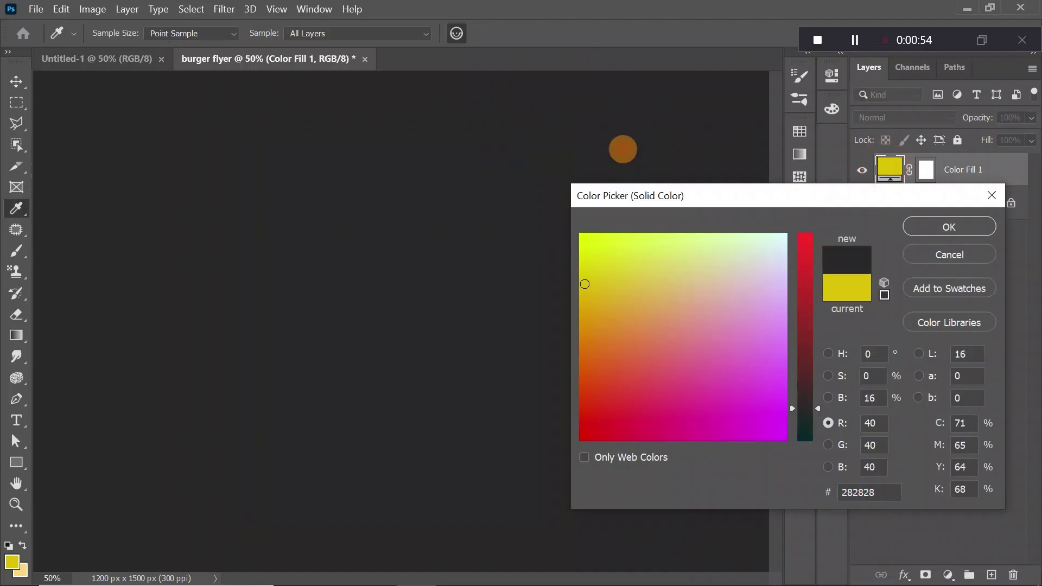
click(584, 422)
click(583, 437)
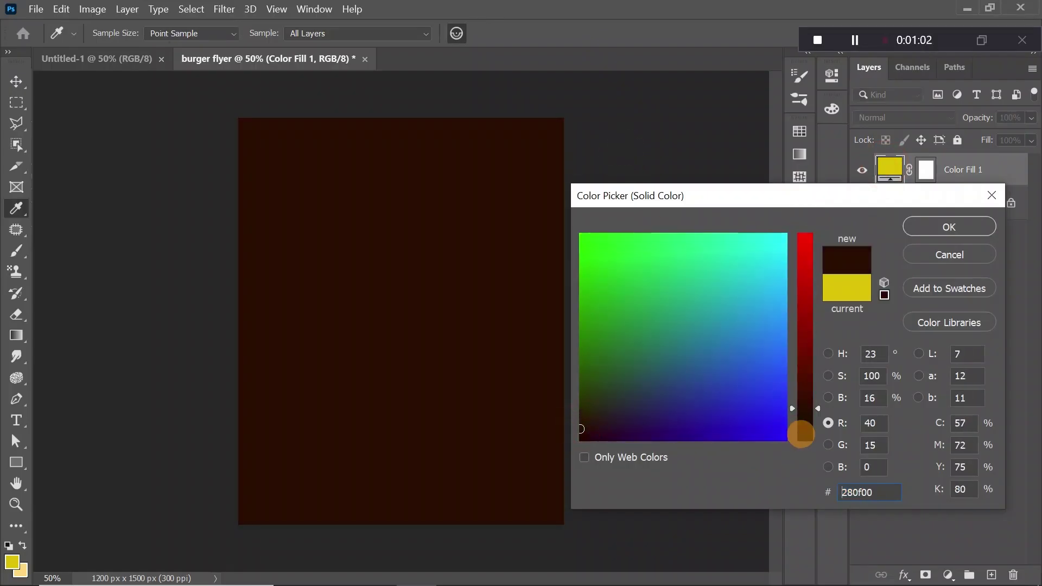
click(800, 434)
click(949, 227)
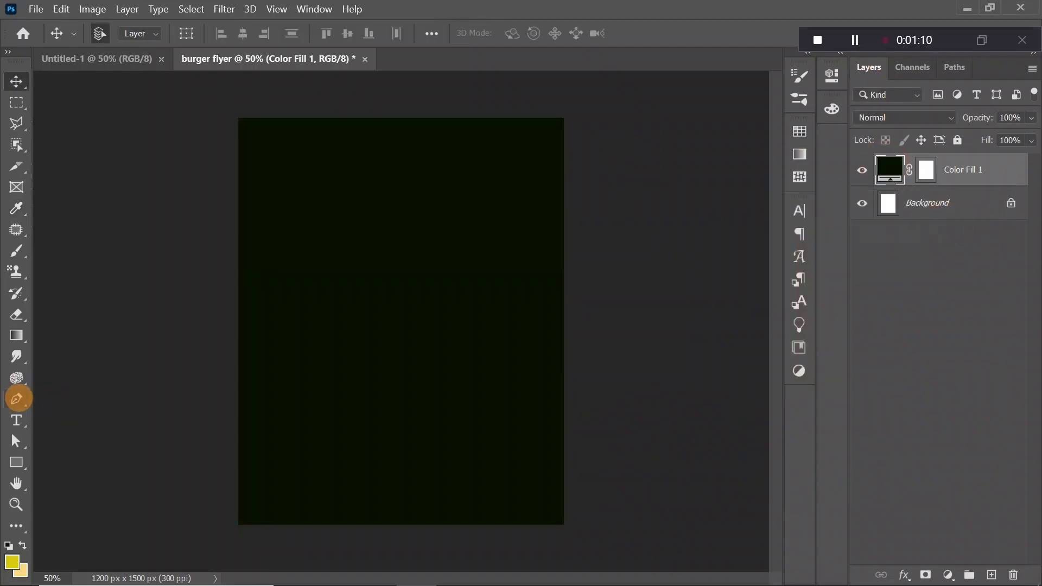
Draw a closed four-sided yellow shape with the Pen tool, covering the canvas's lower part with an upper edge rising to the right.
right_click(19, 398)
click(79, 397)
click(141, 428)
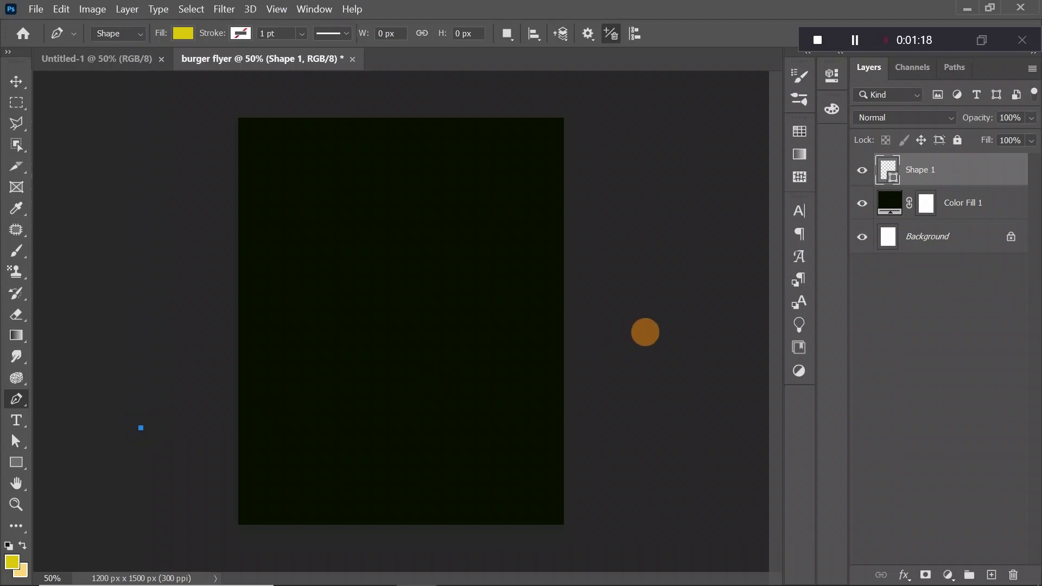
click(645, 331)
click(674, 562)
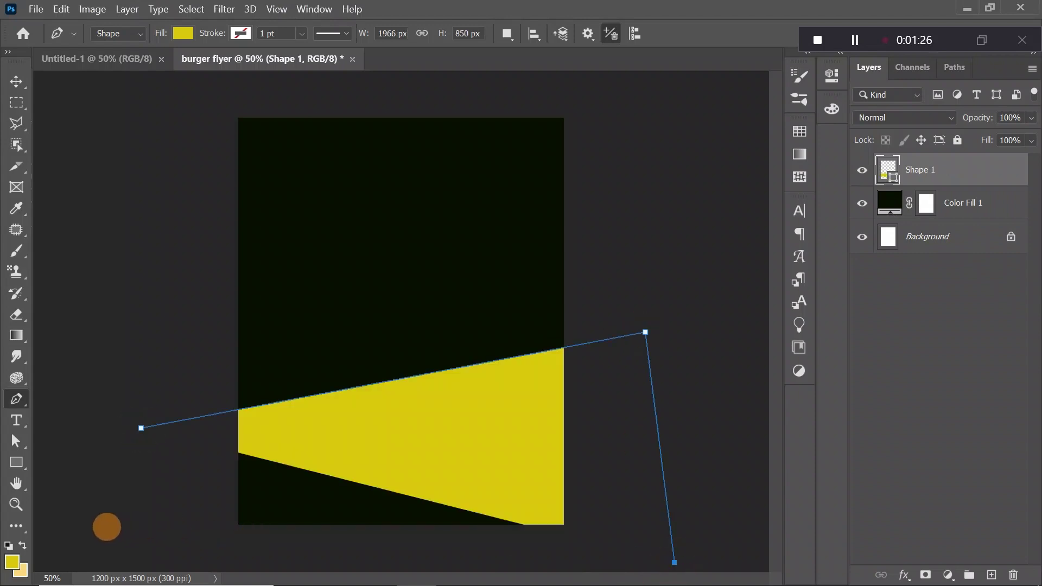
click(107, 526)
click(141, 428)
click(16, 82)
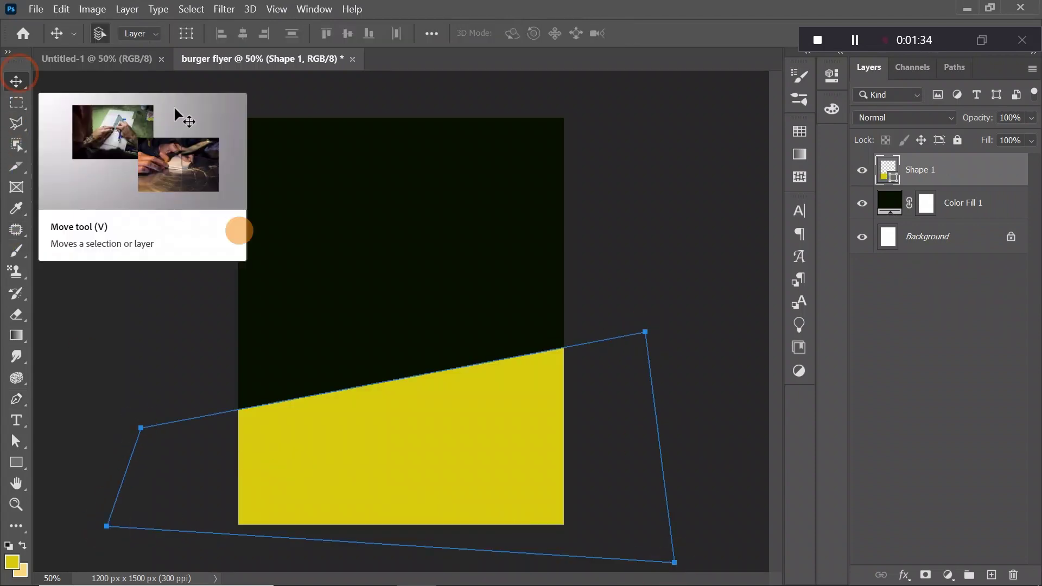
Convert the yellow shape to a smart object and apply an Add Noise filter of 8.21% with Uniform distribution.
click(875, 205)
click(481, 400)
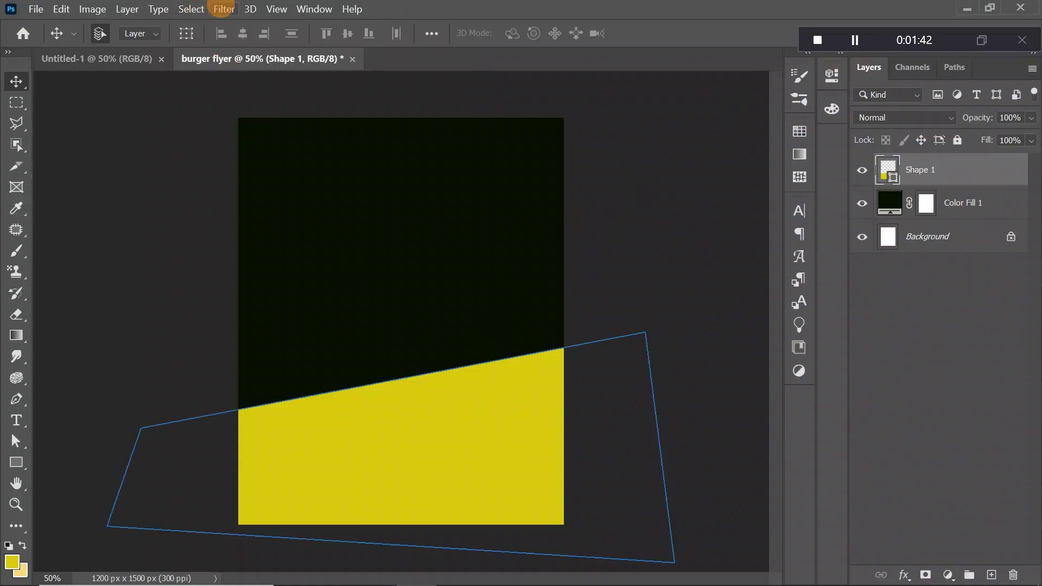
click(221, 8)
click(259, 224)
click(483, 225)
click(539, 242)
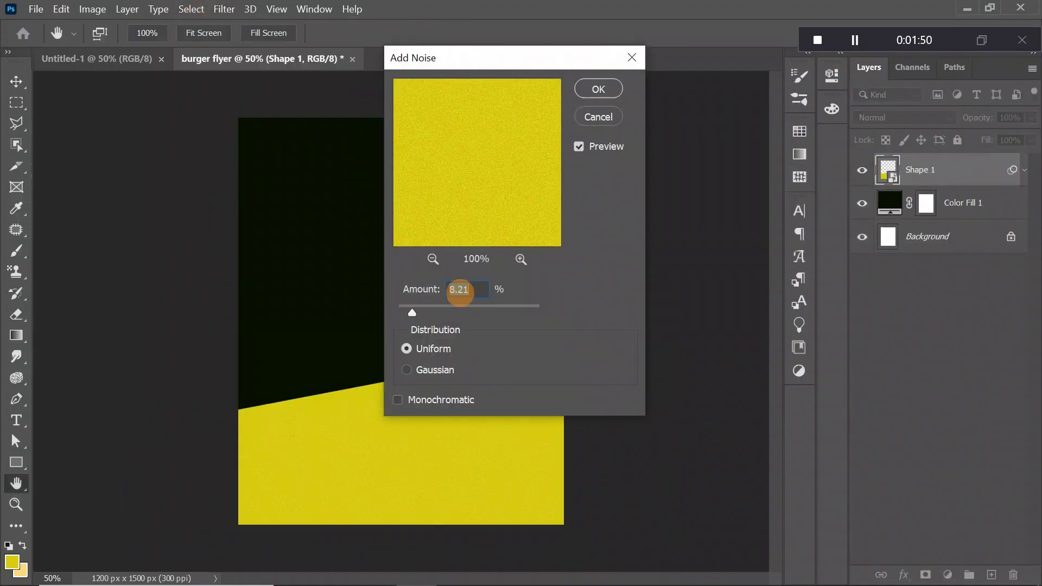
click(598, 89)
Paint a large soft yellow glow on a new layer near the middle of the canvas with an 1100 px brush.
click(991, 574)
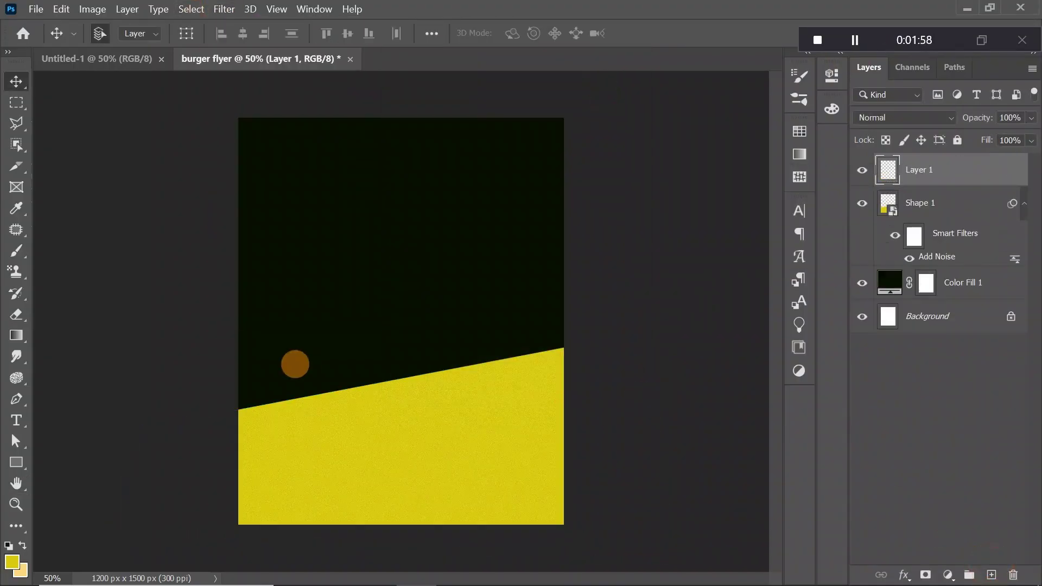
key(ctrl+z)
click(991, 574)
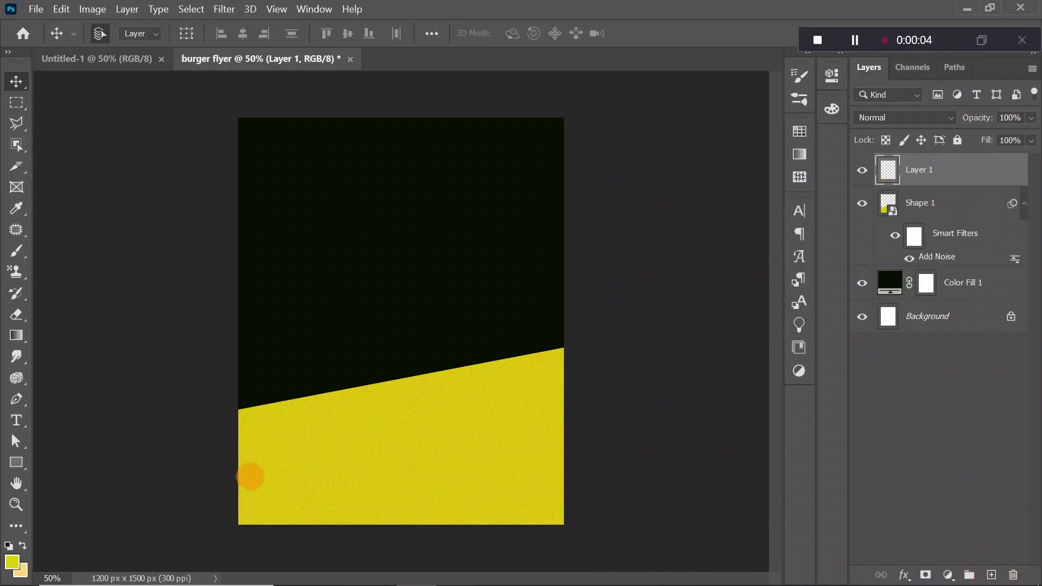
click(17, 251)
key(bracketright)
key(bracketright)
key(bracketleft)
key(bracketleft)
key(bracketleft)
key(bracketleft)
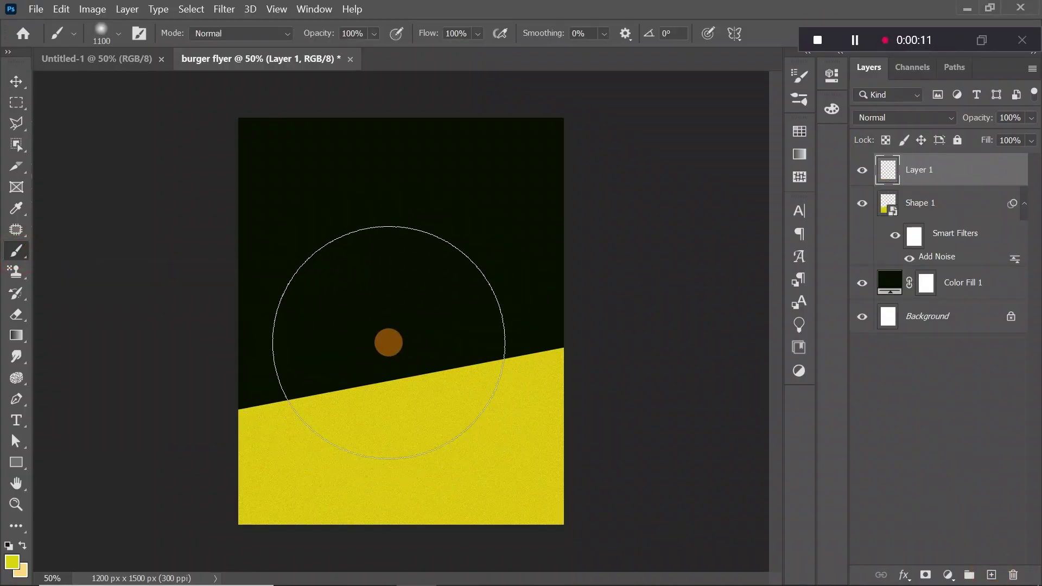
click(395, 343)
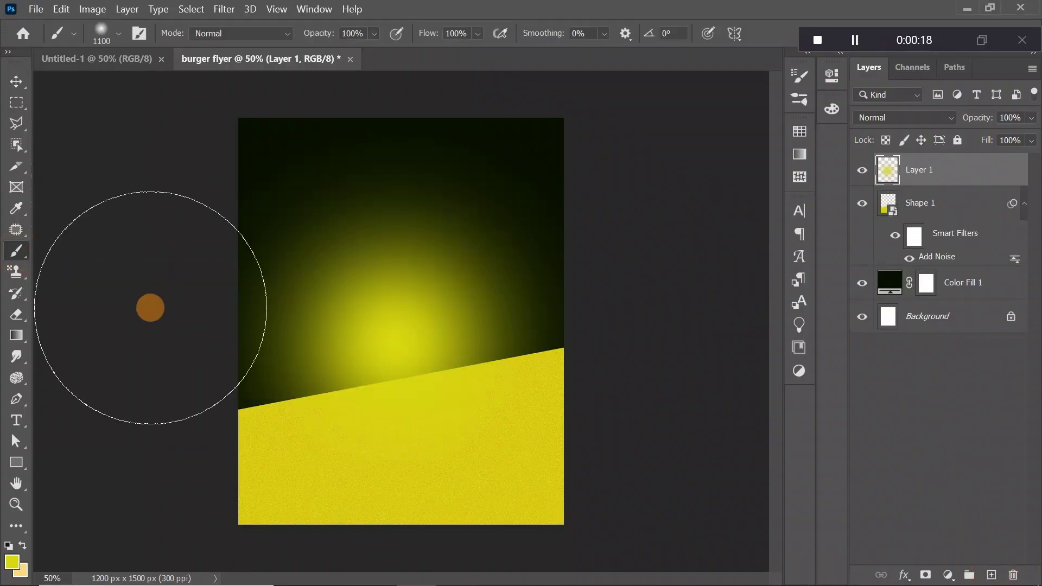
click(396, 396)
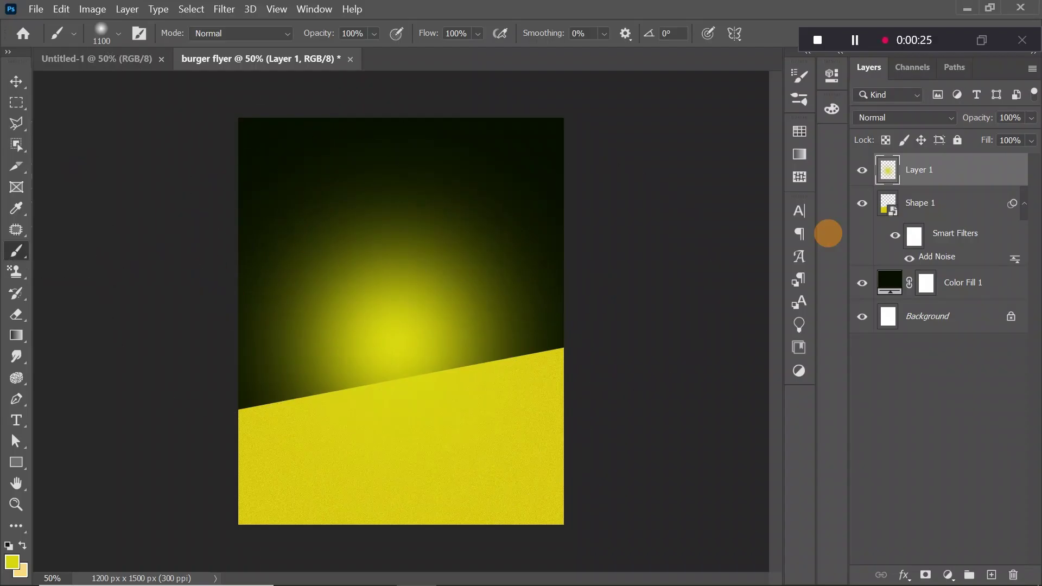
Set the glow layer's blend mode to Screen.
click(902, 115)
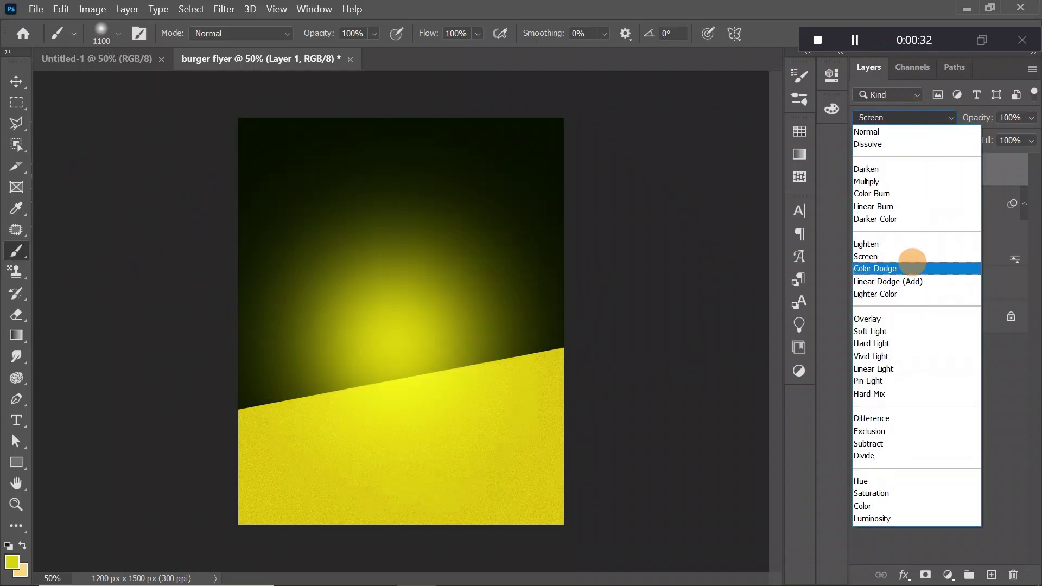
click(912, 258)
click(15, 81)
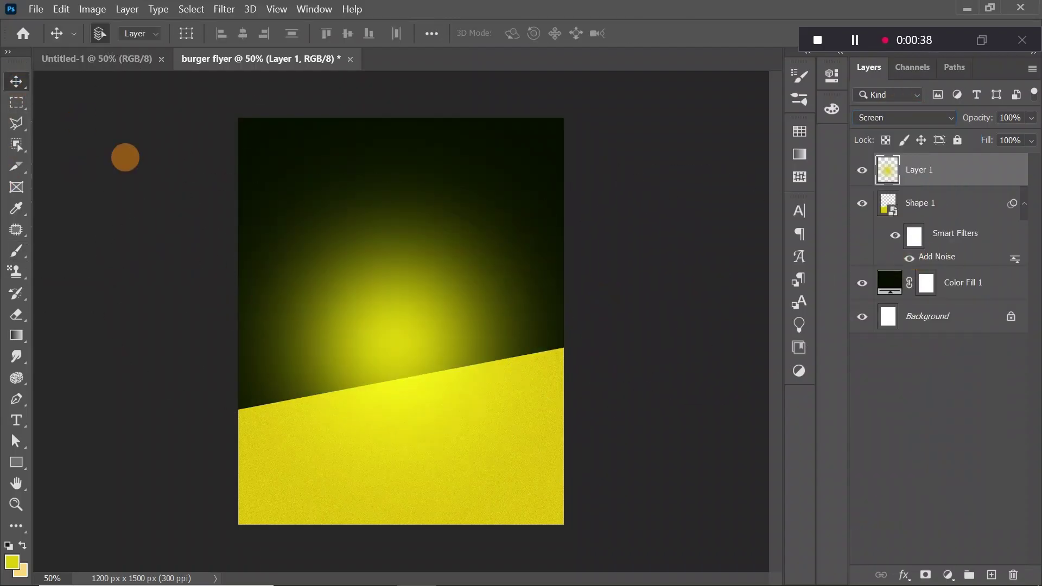
Duplicate the glow layer and squeeze the copy horizontally into a narrow strip at about 9.83% width.
key(ctrl+j)
key(ctrl+t)
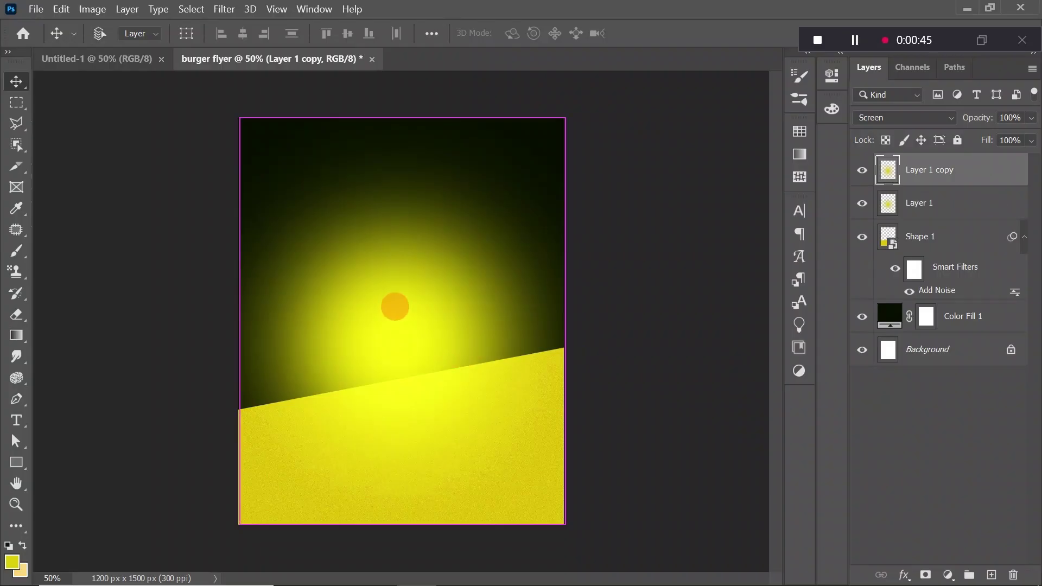
drag(565, 320, 374, 307)
key(ctrl+z)
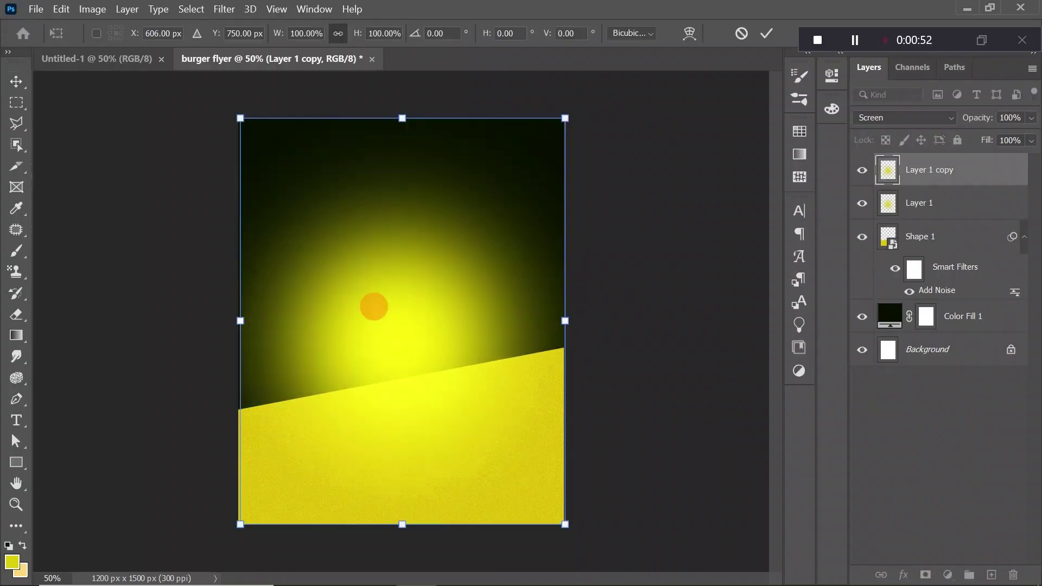
drag(565, 321, 270, 263)
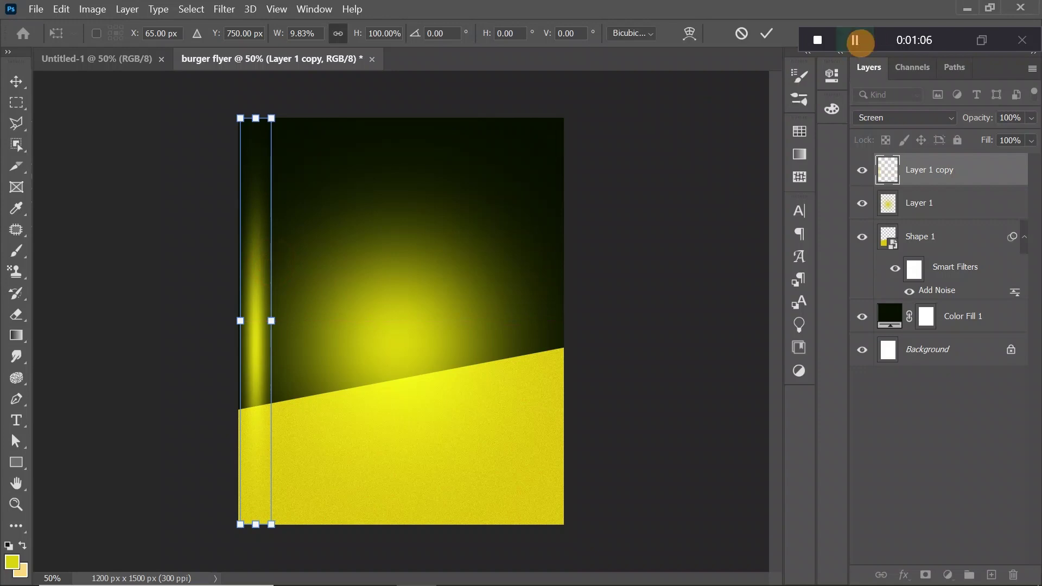
Rotate the narrow glow strip and lay it along the slanted upper edge of the yellow shape.
drag(240, 321, 248, 321)
drag(282, 89, 428, 349)
drag(596, 326, 590, 377)
drag(314, 395, 341, 395)
click(16, 81)
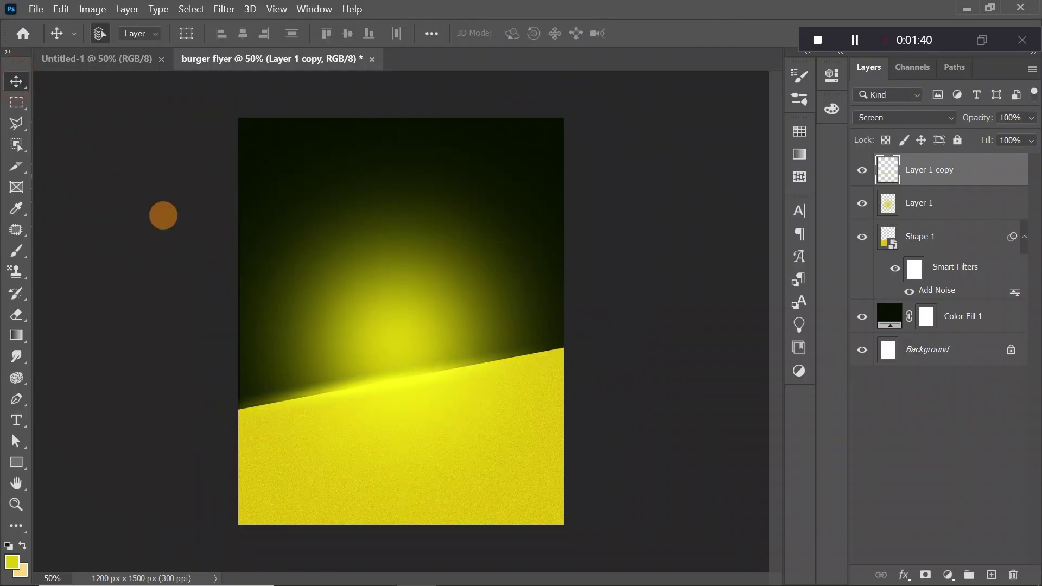
Fine-tune the glow strip on the slanted edge with a -1.18° rotation and place a duplicate towards the edge's higher end.
key(ctrl+t)
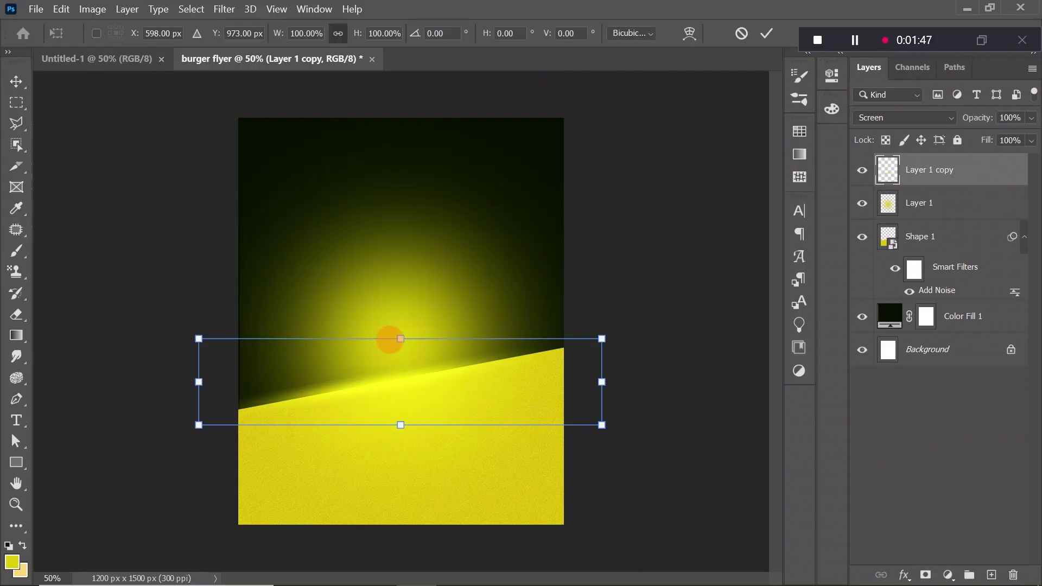
drag(401, 356, 398, 373)
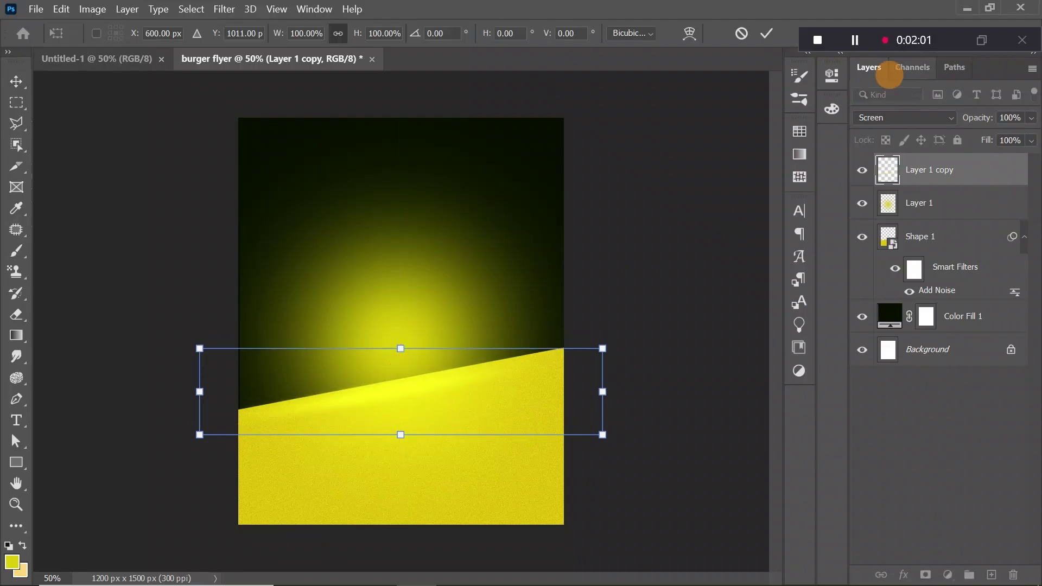
click(854, 40)
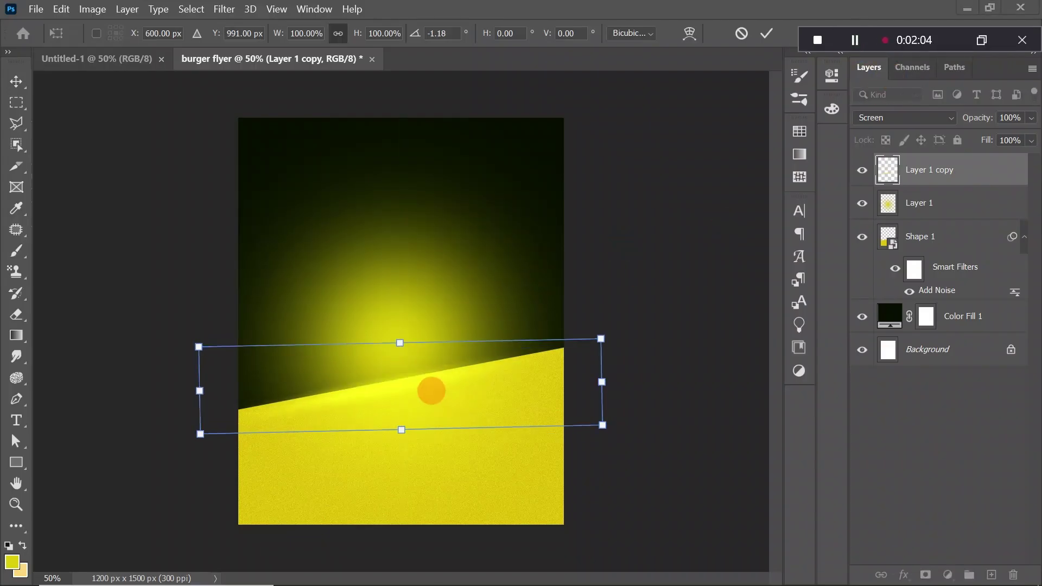
drag(431, 390, 495, 386)
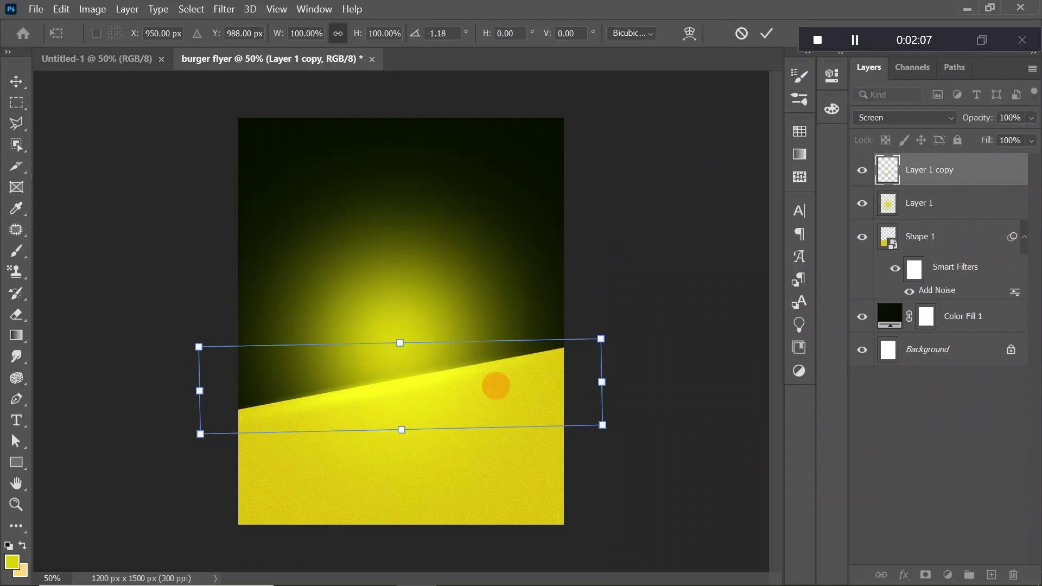
click(299, 285)
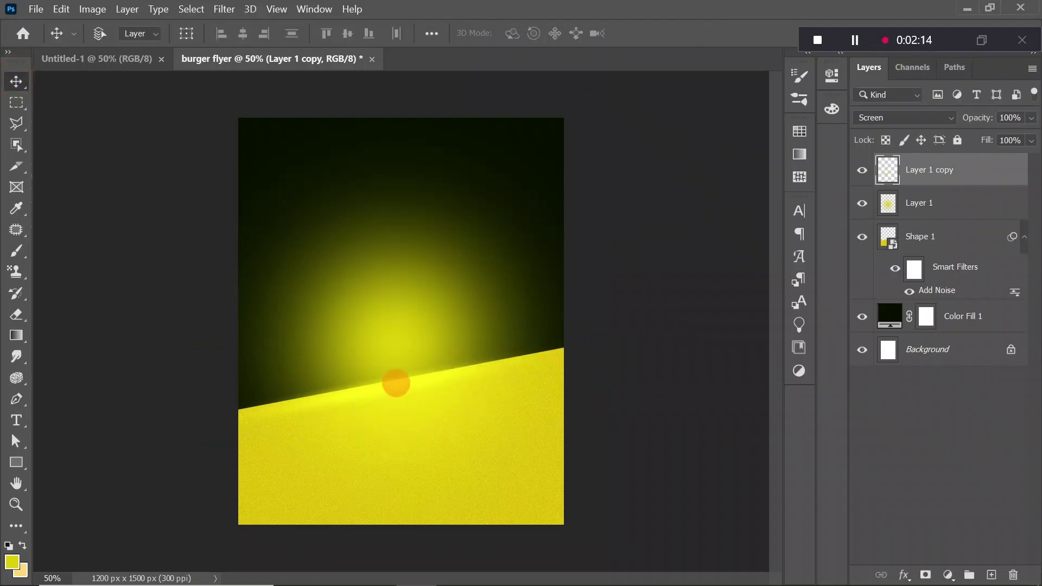
drag(395, 383, 530, 356)
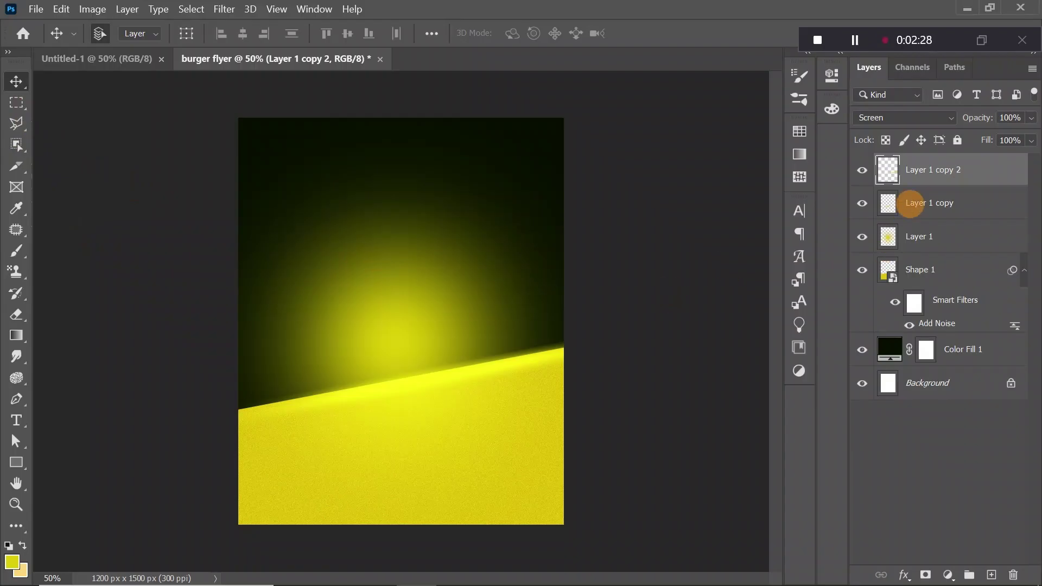
Set both glow strip layers to Linear Dodge (Add) and combine them into one smart object.
shift+click(911, 203)
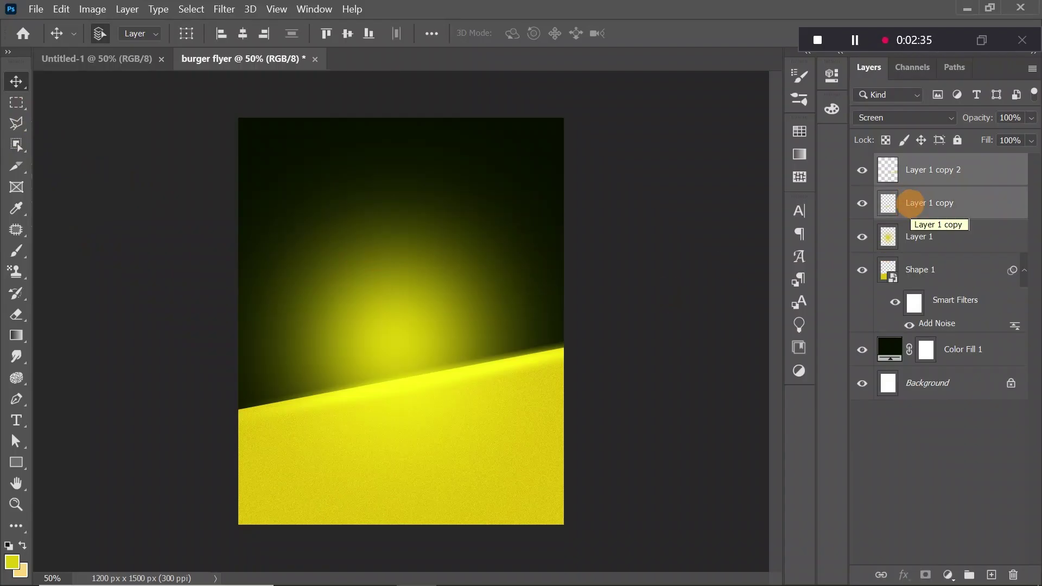
click(890, 117)
click(905, 283)
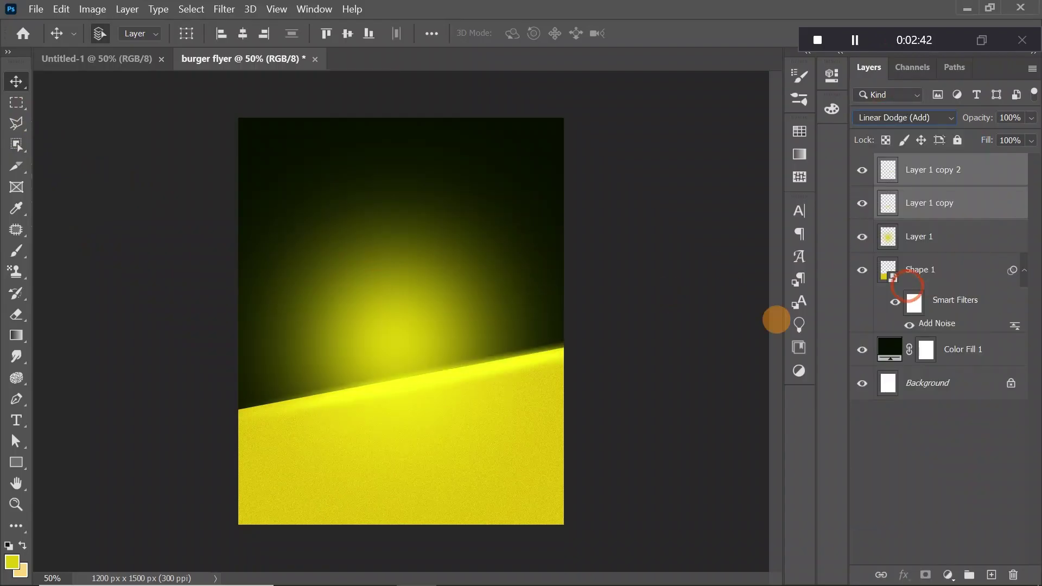
key(Down)
key(Up)
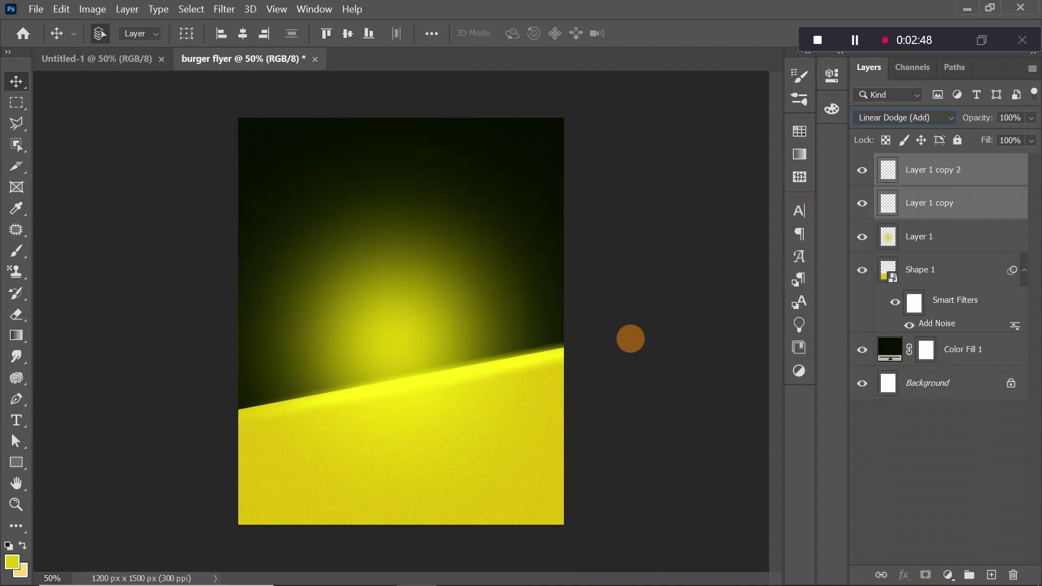
right_click(910, 189)
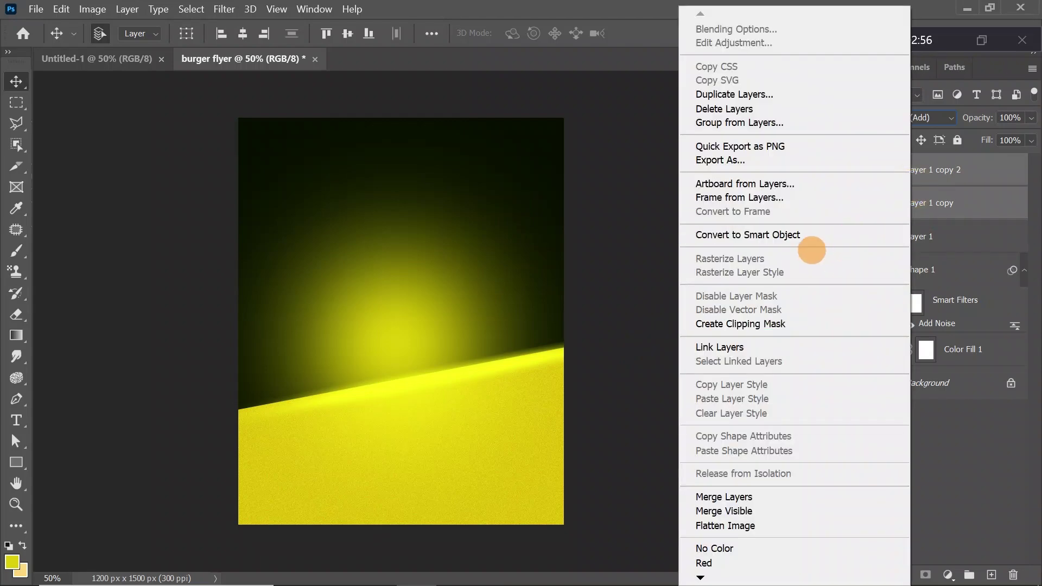
click(753, 233)
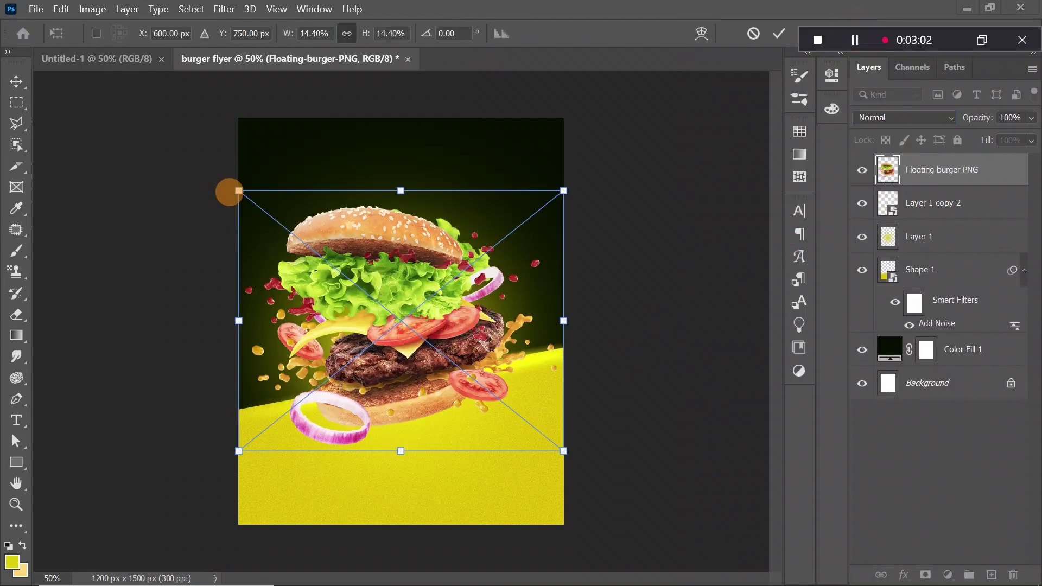
Scale the placed Floating-burger-PNG image to about 13.93% and move it down over the slanted edge.
mouse_move(229, 193)
mouse_down()
mouse_move(233, 181)
mouse_move(244, 196)
mouse_up()
drag(398, 340, 397, 365)
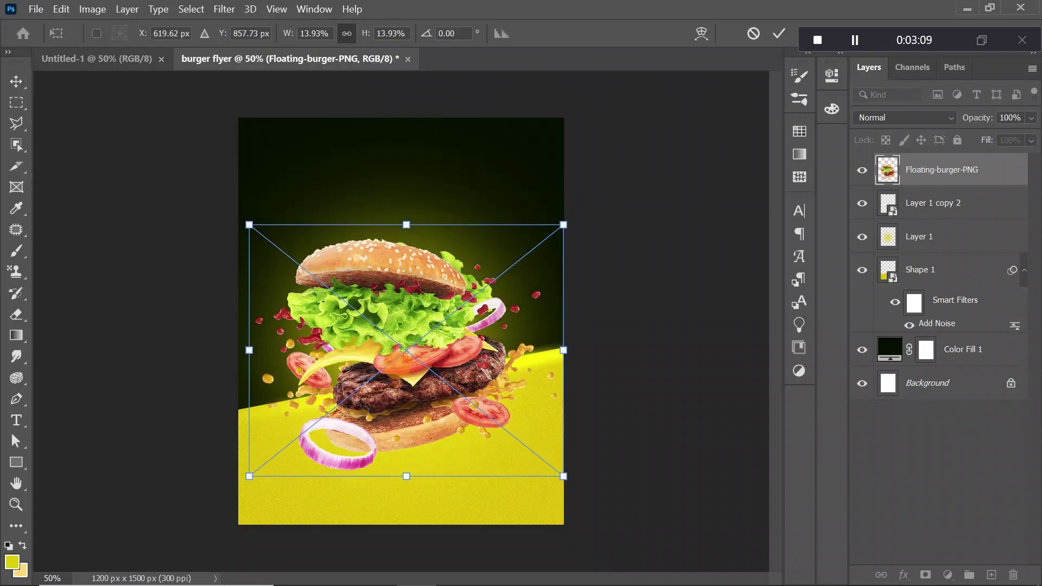
drag(616, 243, 614, 239)
click(24, 86)
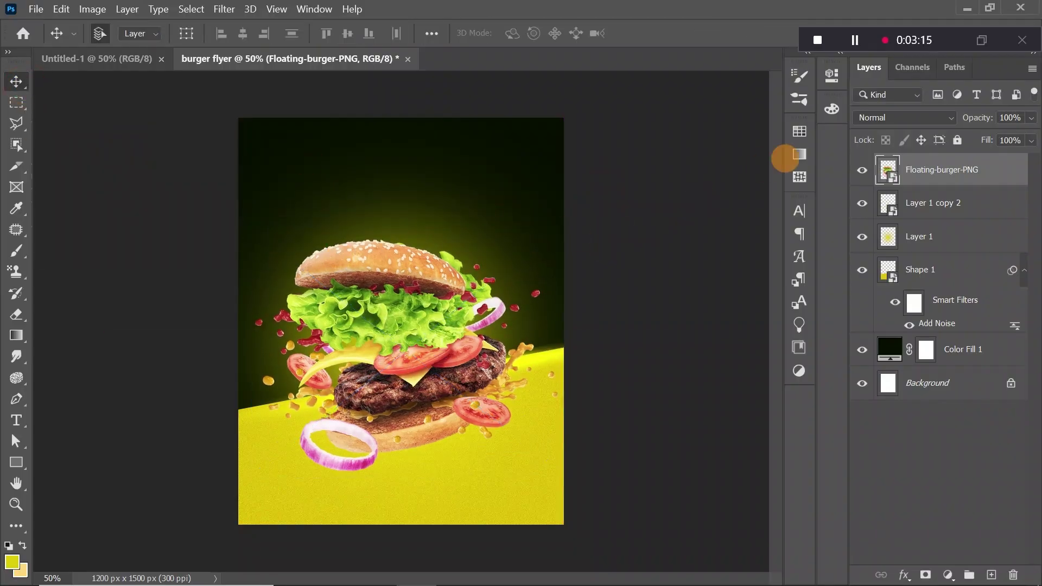
Add a new layer above the burger and sample the flyer's dark background as the foreground color.
click(991, 574)
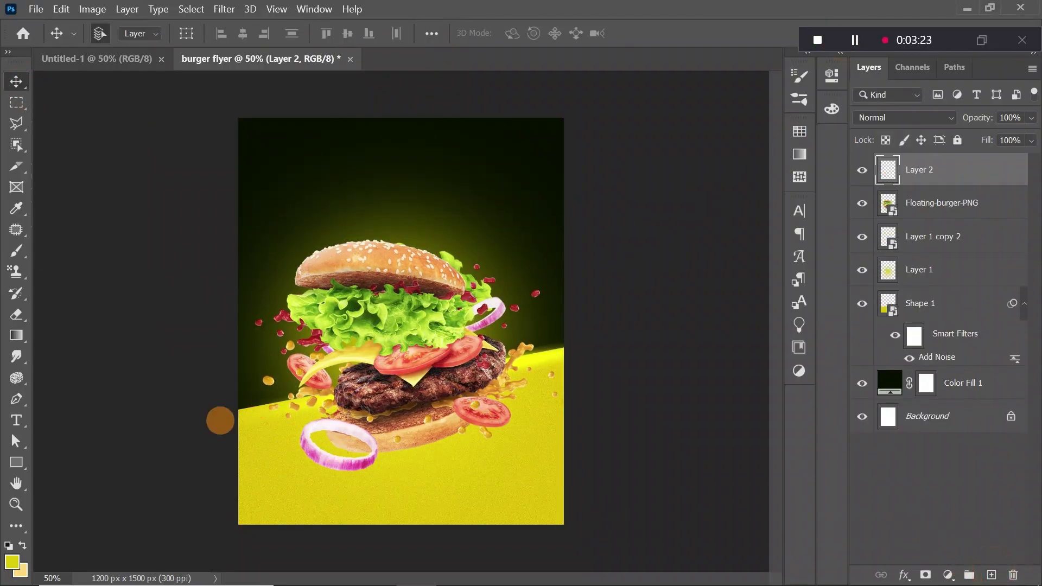
click(12, 560)
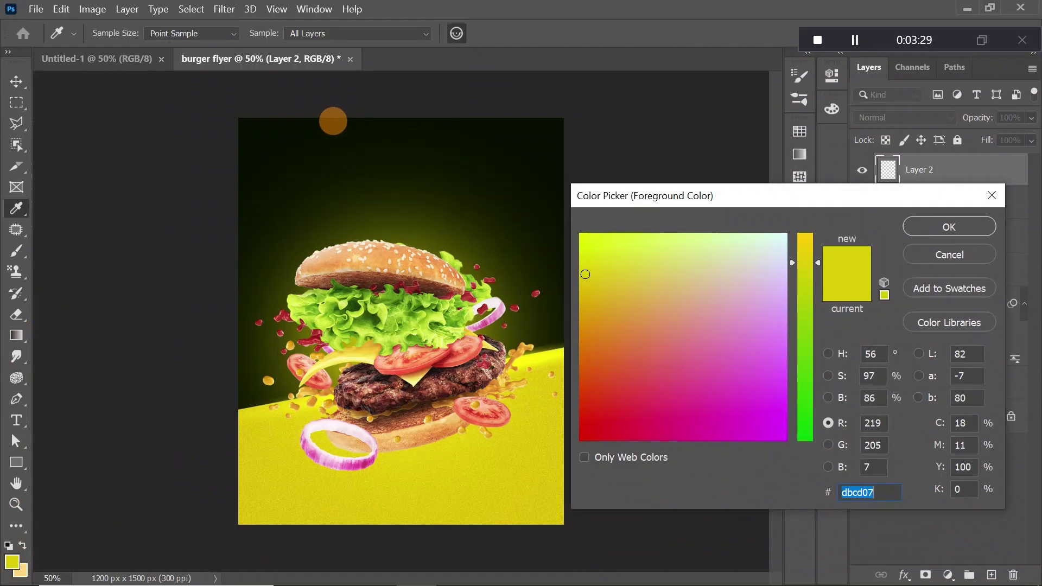
click(329, 142)
click(936, 229)
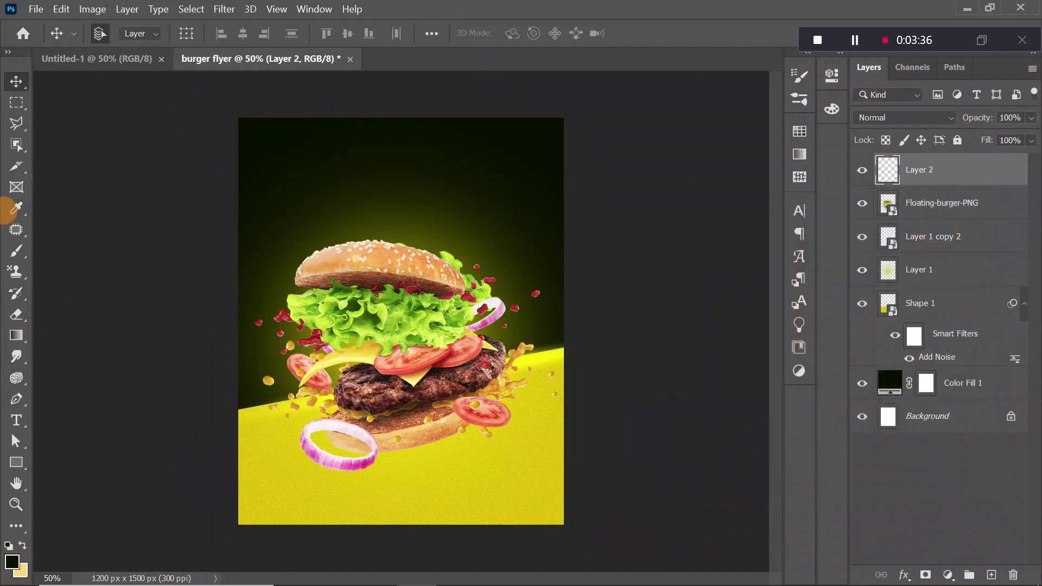
Paint a soft 1100 px dark spot and reshape it into a flat Hard Light shadow layer beneath the burger.
click(17, 250)
click(394, 359)
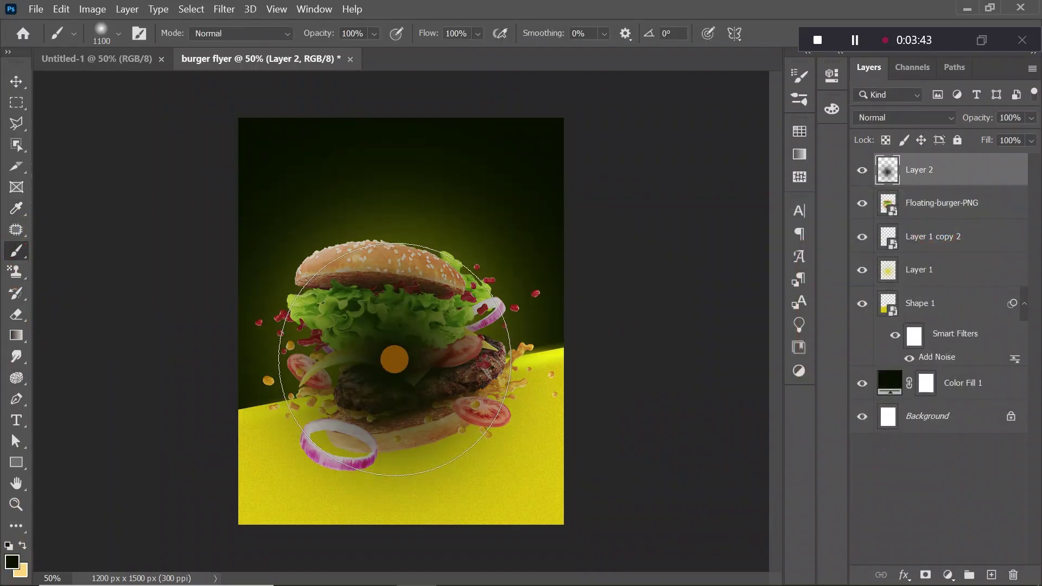
click(394, 359)
click(16, 82)
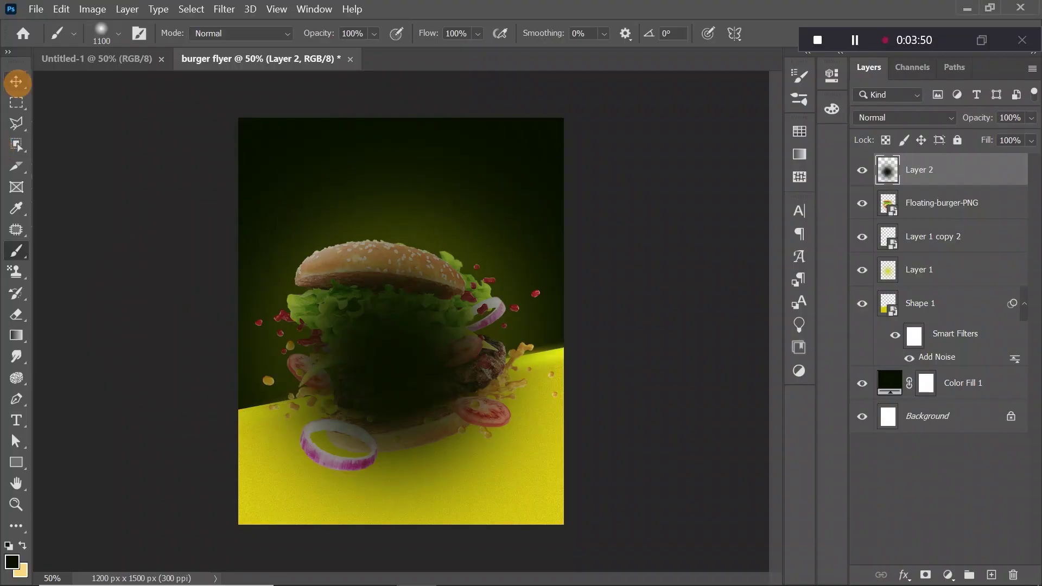
key(ctrl+t)
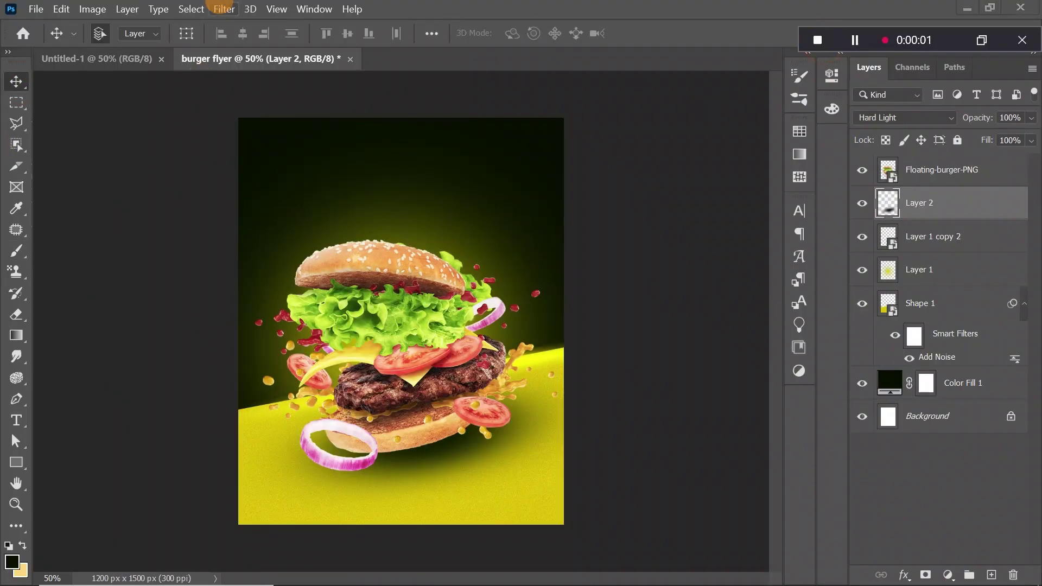
Soften the burger's shadow layer with a Gaussian Blur of 49.8 pixels radius.
click(224, 9)
mouse_move(271, 179)
click(451, 240)
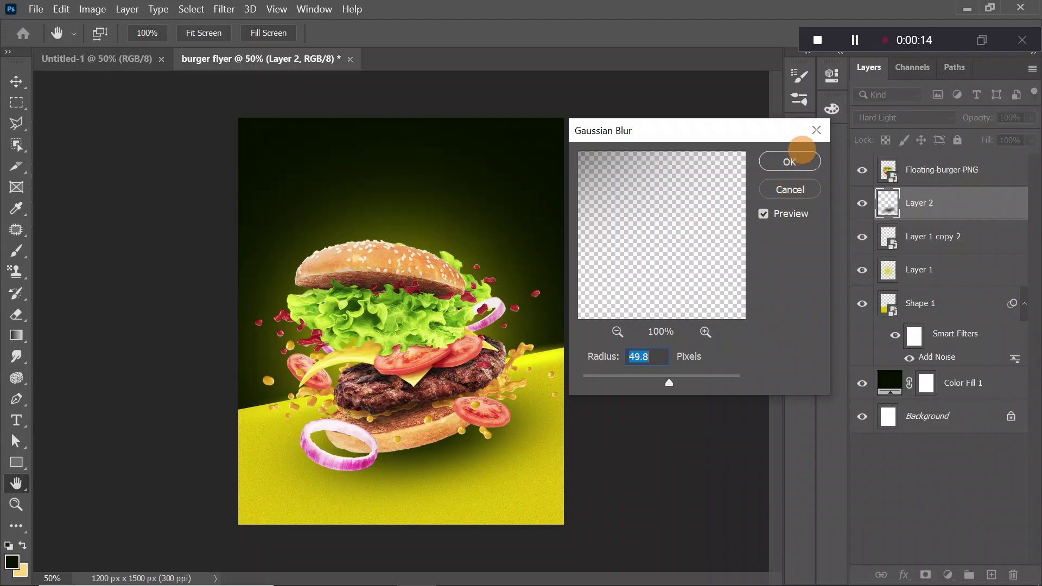
click(796, 158)
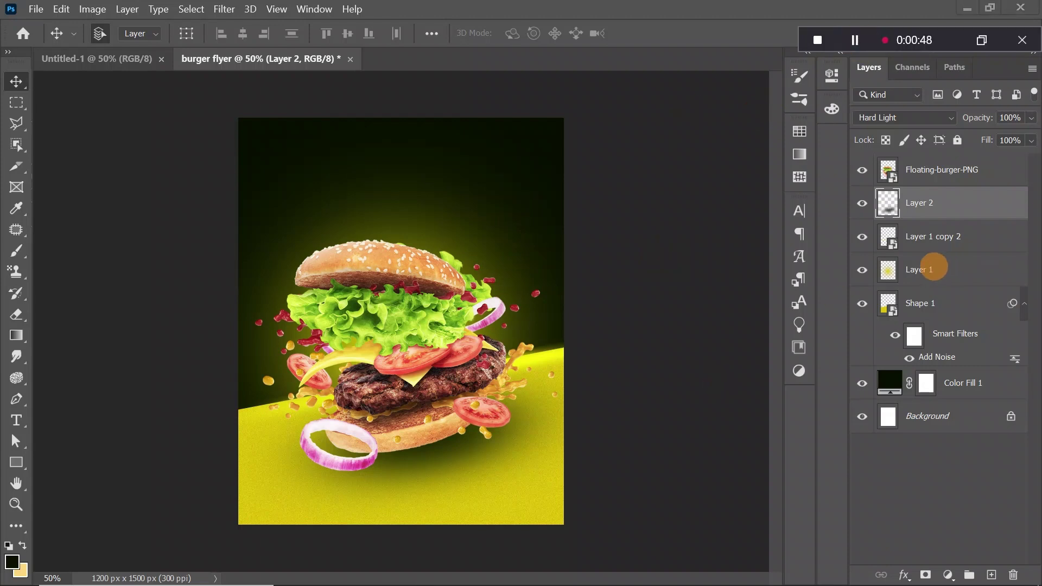
Duplicate the yellow glow of Layer 1 and move the copy to the top of the layer stack.
click(933, 267)
key(ctrl+j)
drag(911, 269, 943, 146)
drag(943, 266, 947, 158)
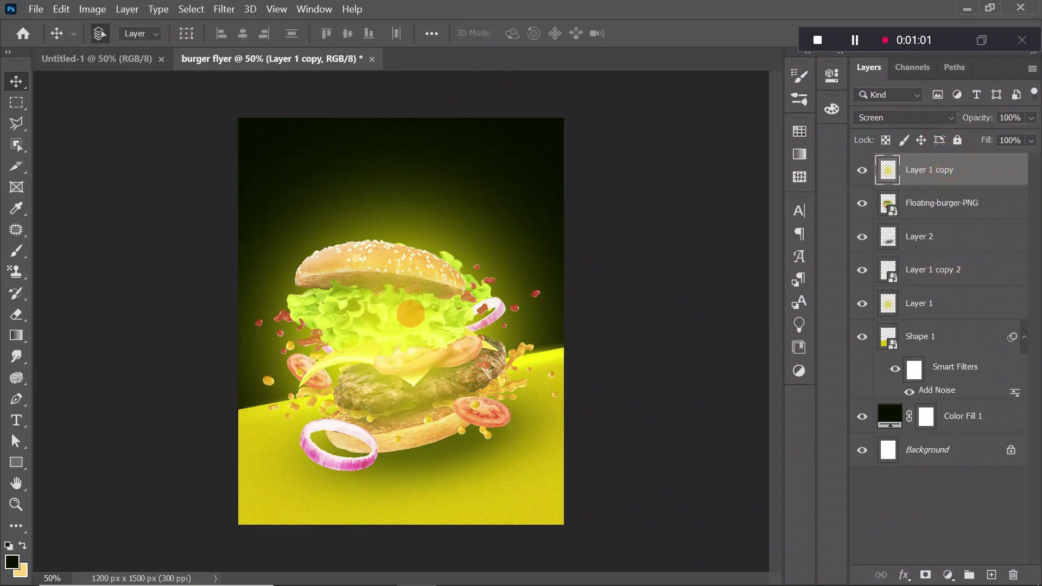
Scale the glow copy to 18.50%, rotate it -15.71° and place it at the right end of the upper bun.
key(ctrl+t)
drag(563, 320, 457, 292)
drag(425, 233, 408, 242)
drag(471, 297, 464, 299)
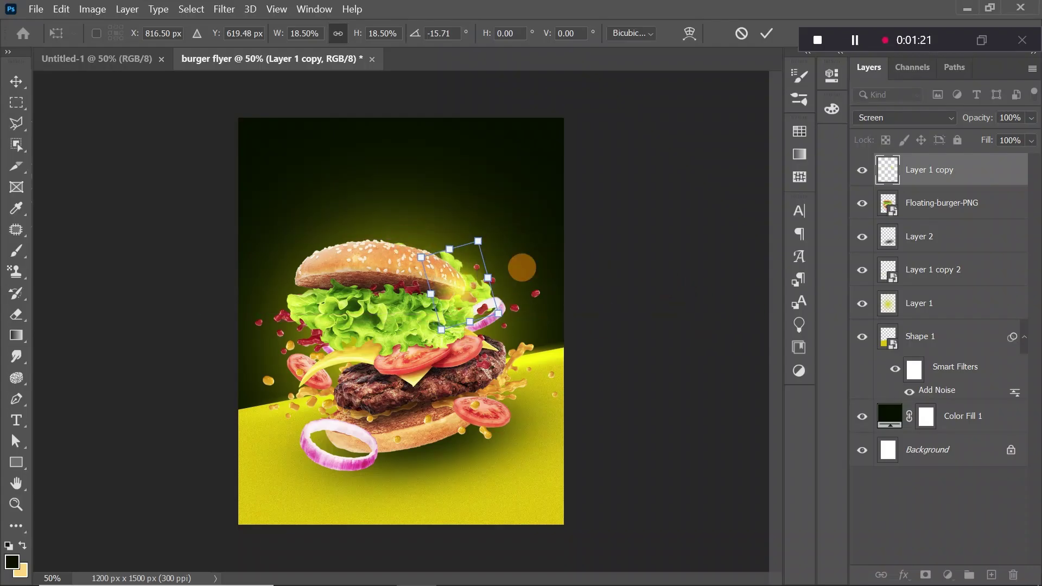
click(15, 80)
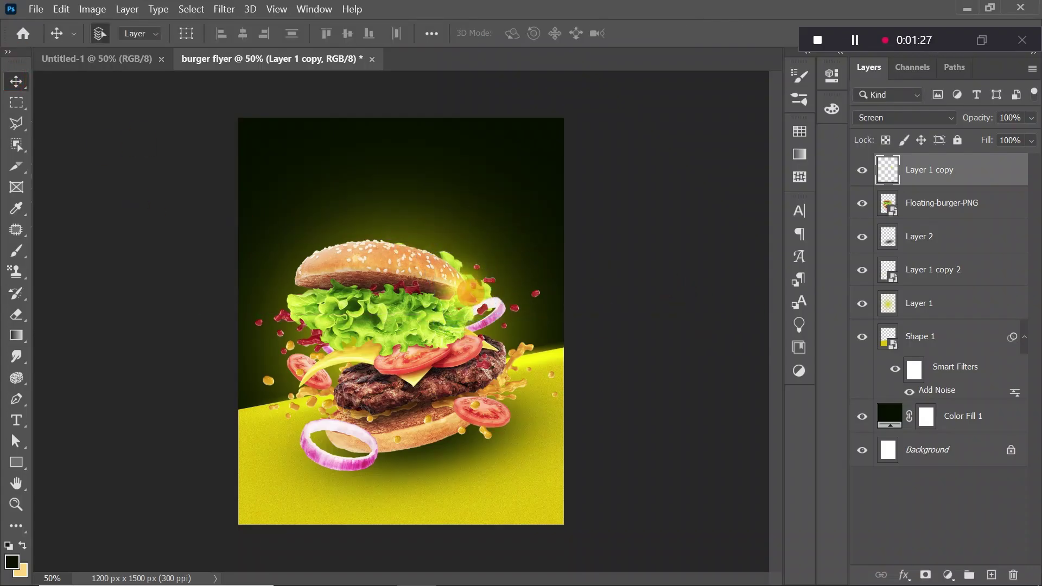
Apply a Gaussian Blur to the small glow beside the upper bun.
click(223, 10)
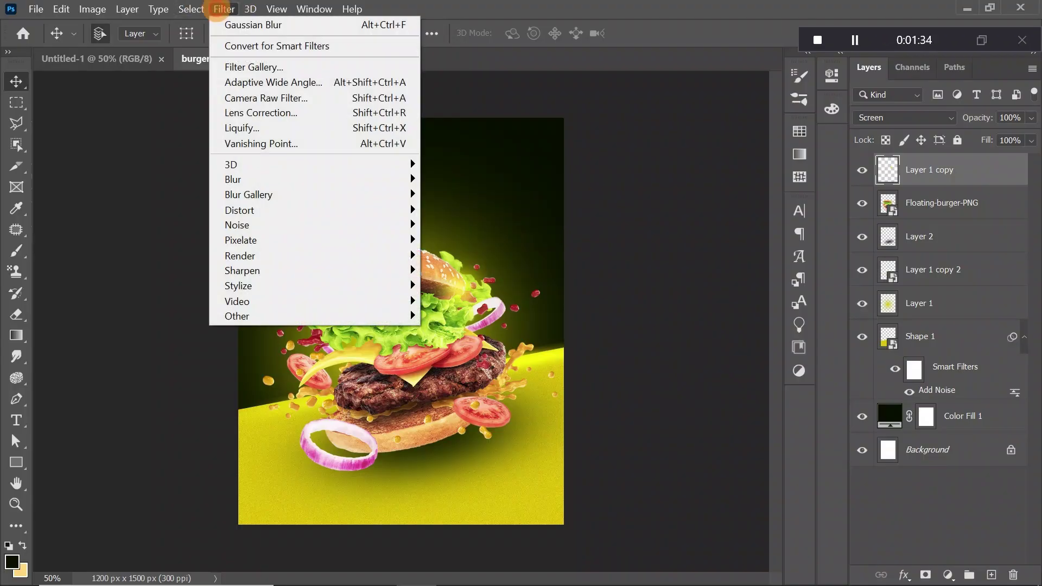
mouse_move(266, 196)
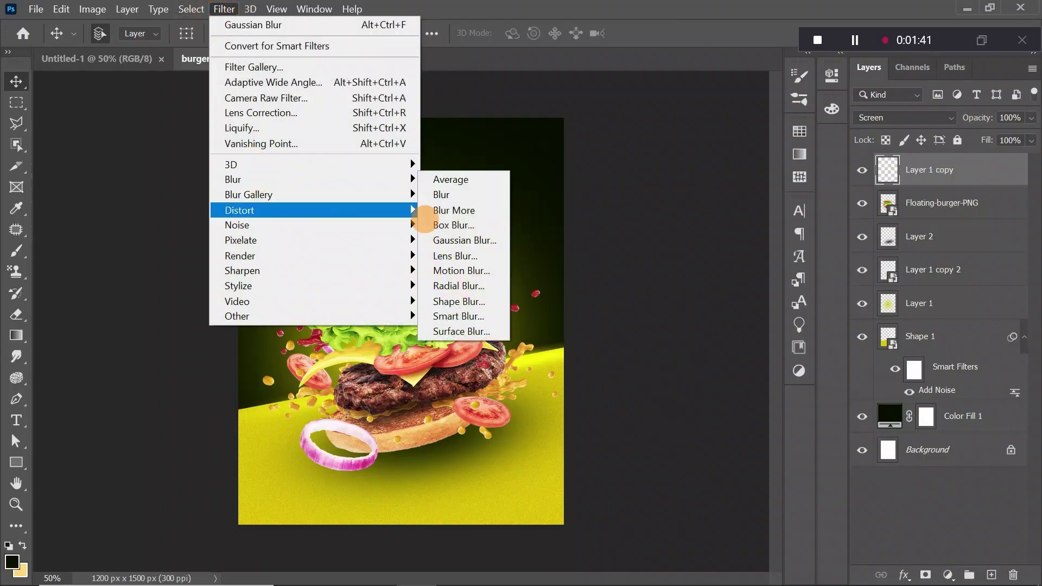
click(451, 239)
click(784, 163)
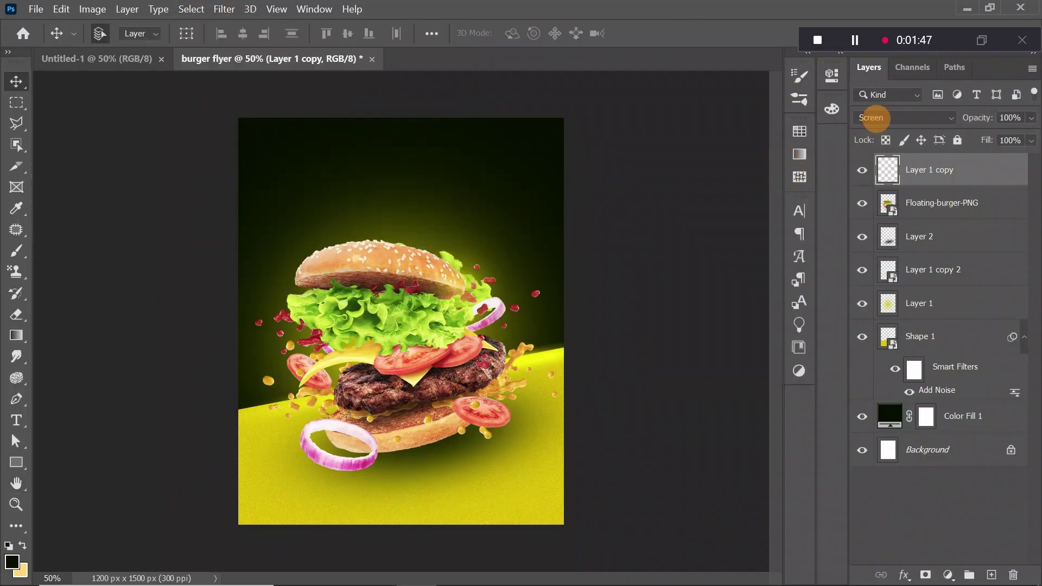
Set the small glow to Color Dodge and place a duplicate of it over the right tomato slice.
click(875, 118)
click(895, 264)
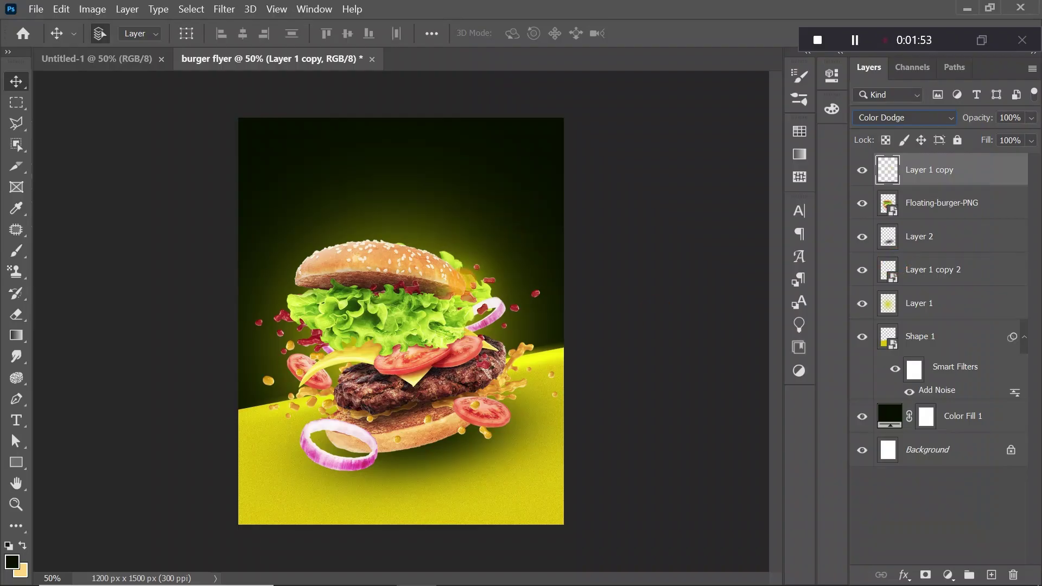
drag(463, 282, 462, 338)
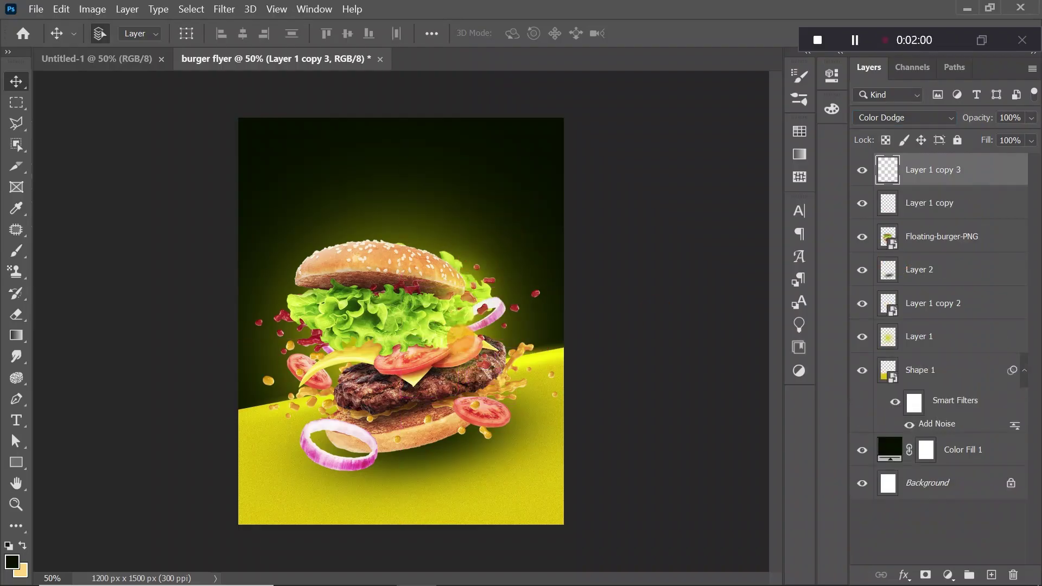
Duplicate the Floating-burger-PNG layer and apply a light Gaussian Blur to the copy.
click(931, 236)
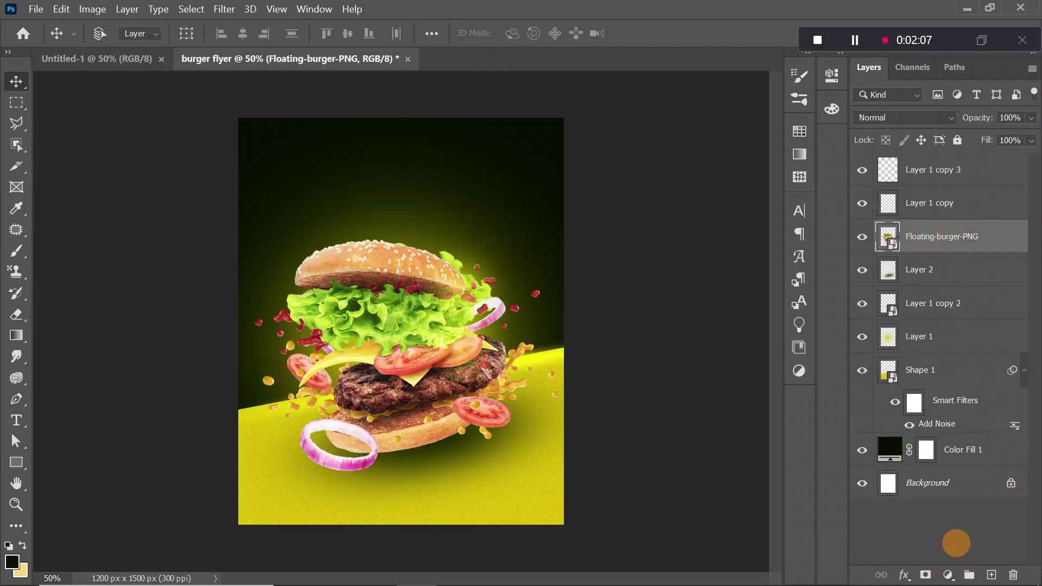
key(ctrl+j)
click(223, 10)
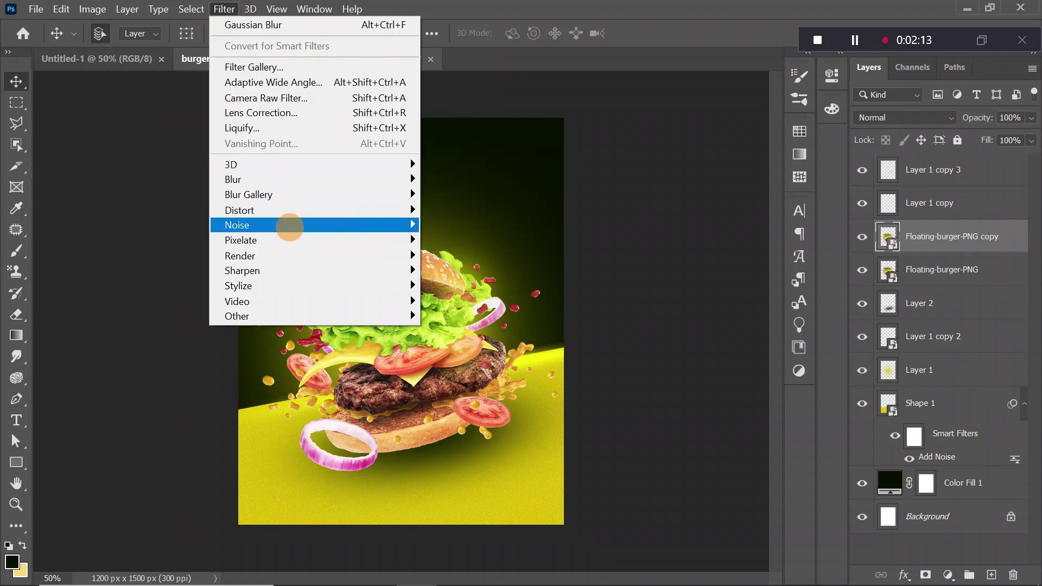
mouse_move(283, 223)
mouse_move(282, 179)
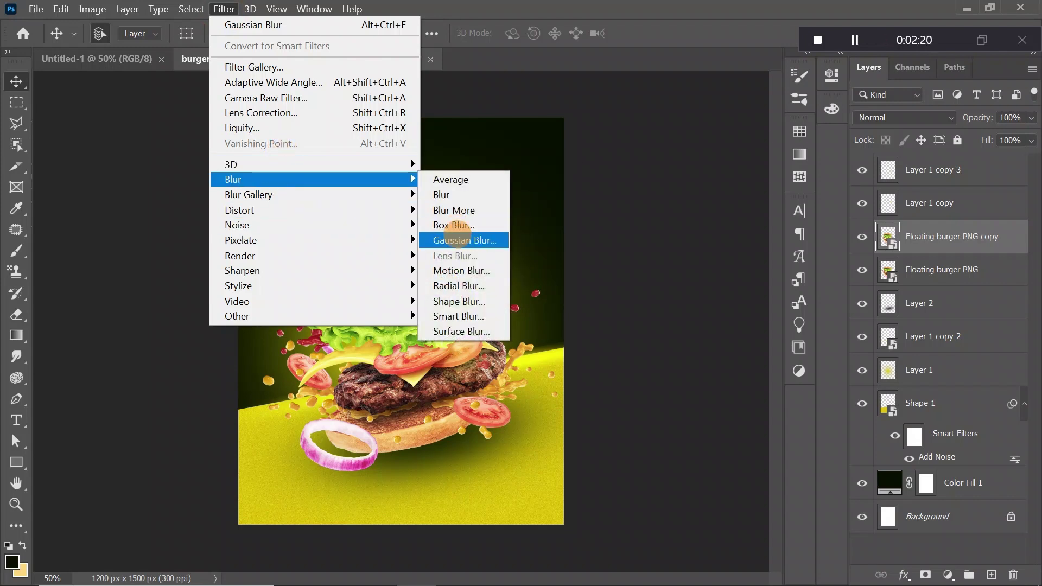
click(459, 241)
drag(632, 380, 624, 382)
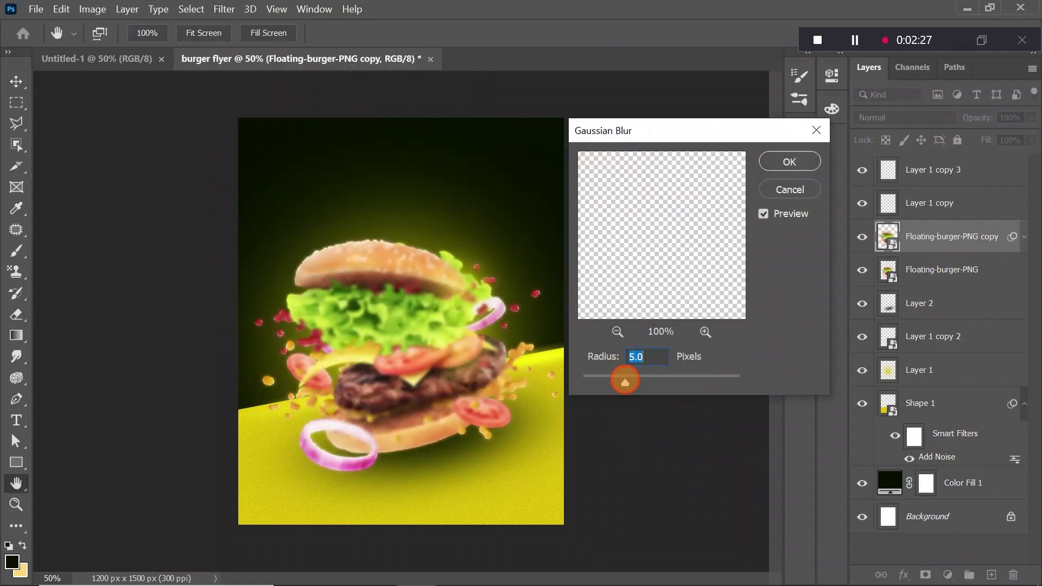
click(639, 380)
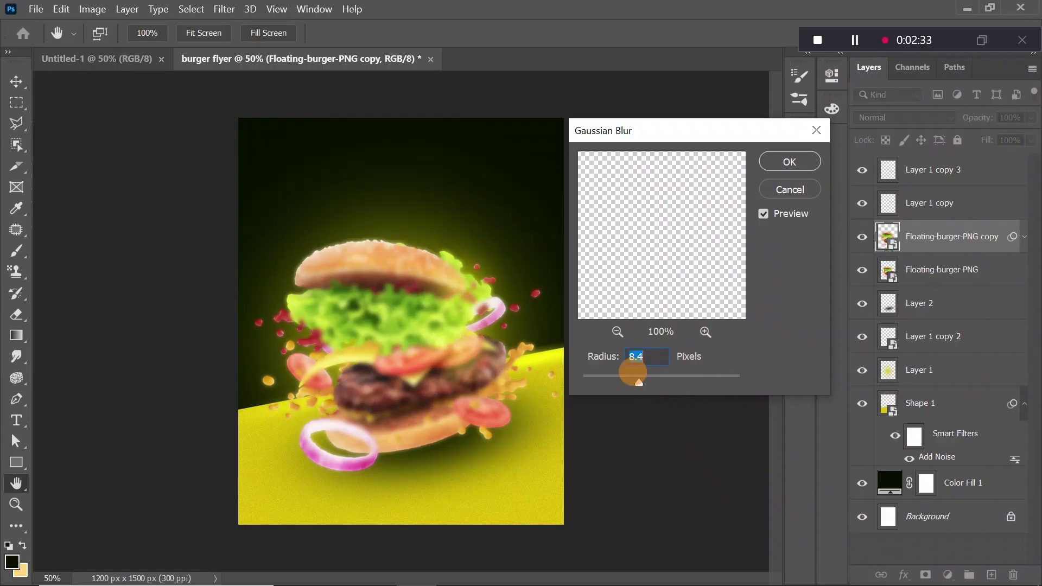
drag(629, 379, 619, 380)
click(777, 161)
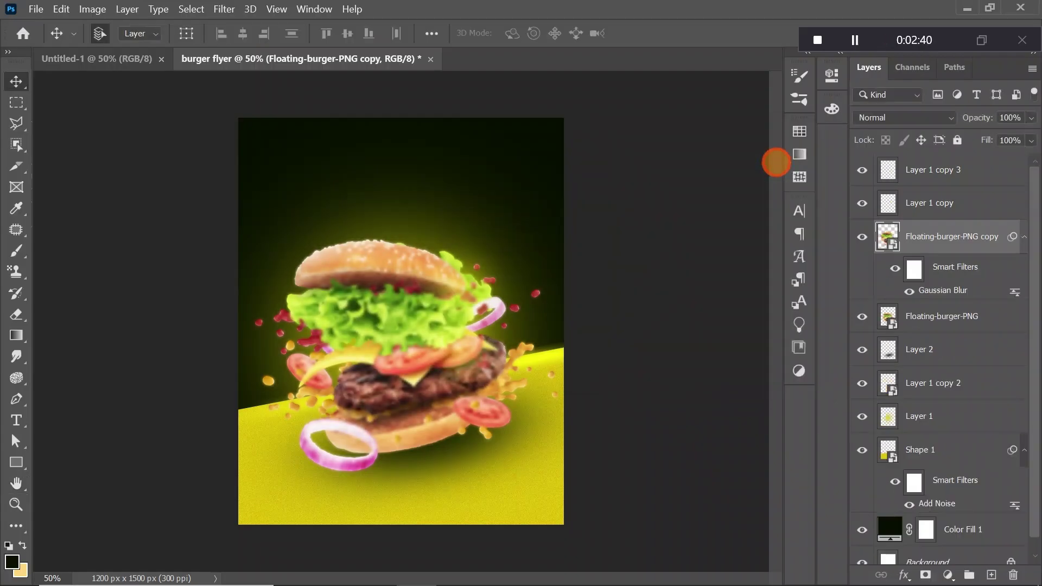
Hide the blurred burger copy with an inverted black mask and paint its blur back around the burger's outer parts with a soft brush.
click(925, 575)
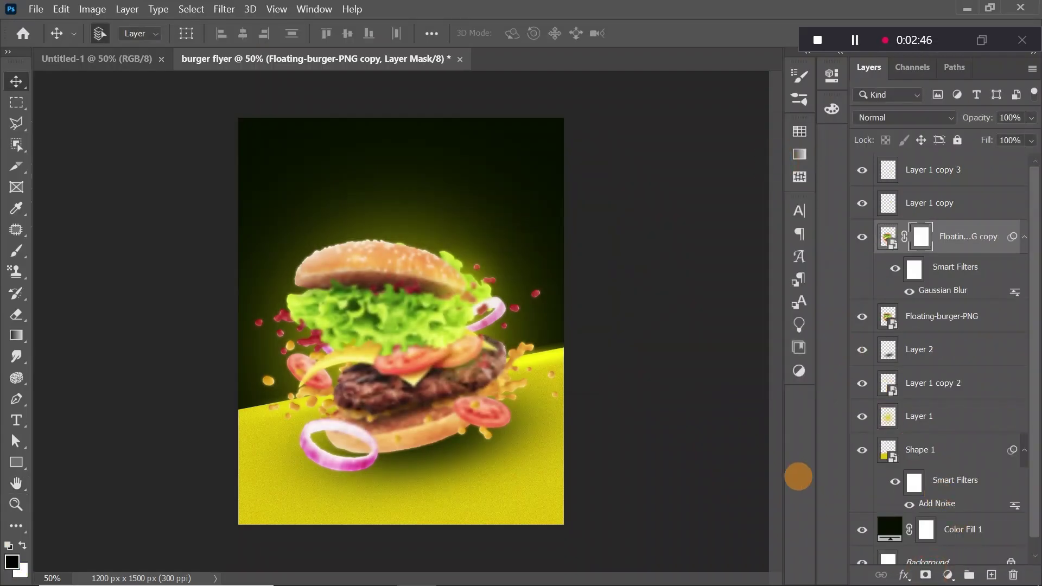
key(ctrl+i)
click(16, 251)
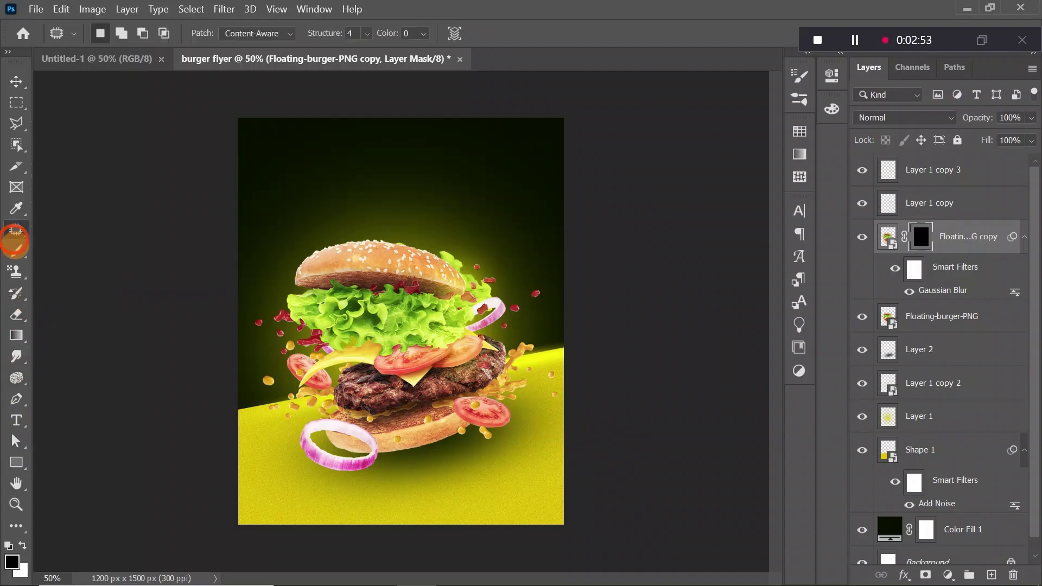
click(213, 355)
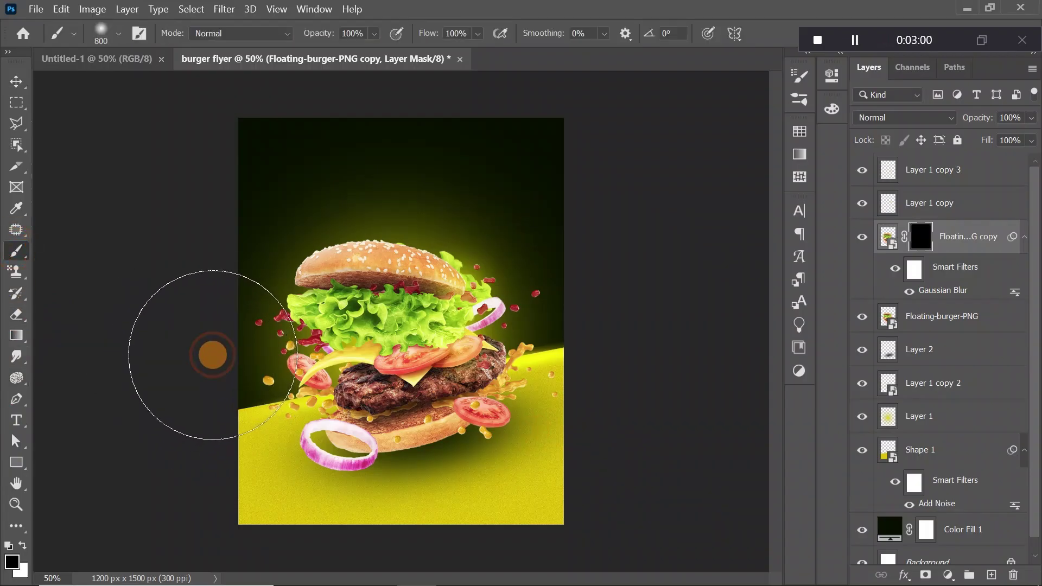
mouse_move(212, 354)
mouse_down()
mouse_move(209, 346)
mouse_move(285, 448)
mouse_move(284, 530)
mouse_move(302, 537)
mouse_move(348, 532)
mouse_move(578, 456)
mouse_up()
key(bracketleft)
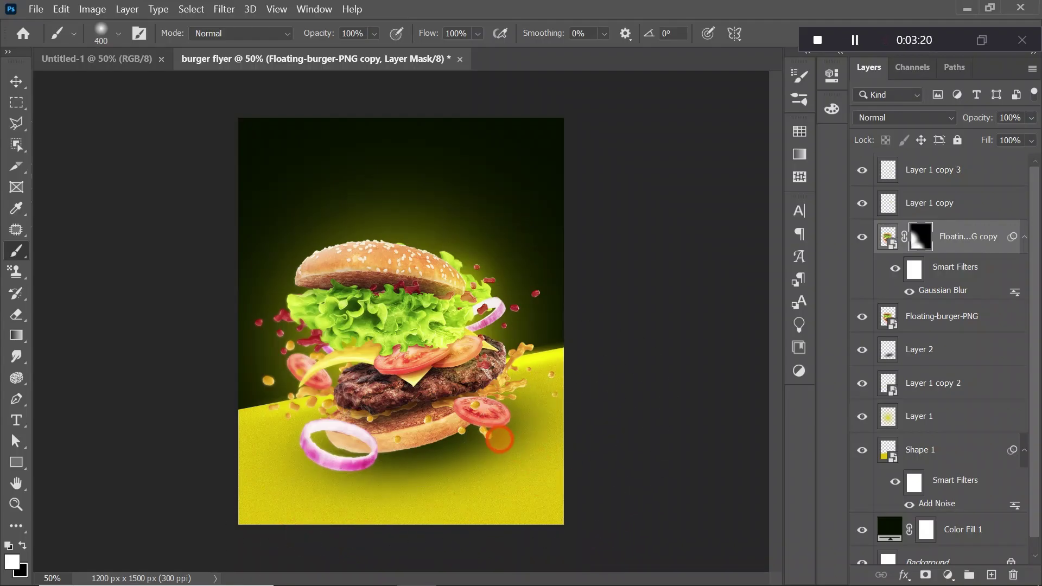
click(530, 314)
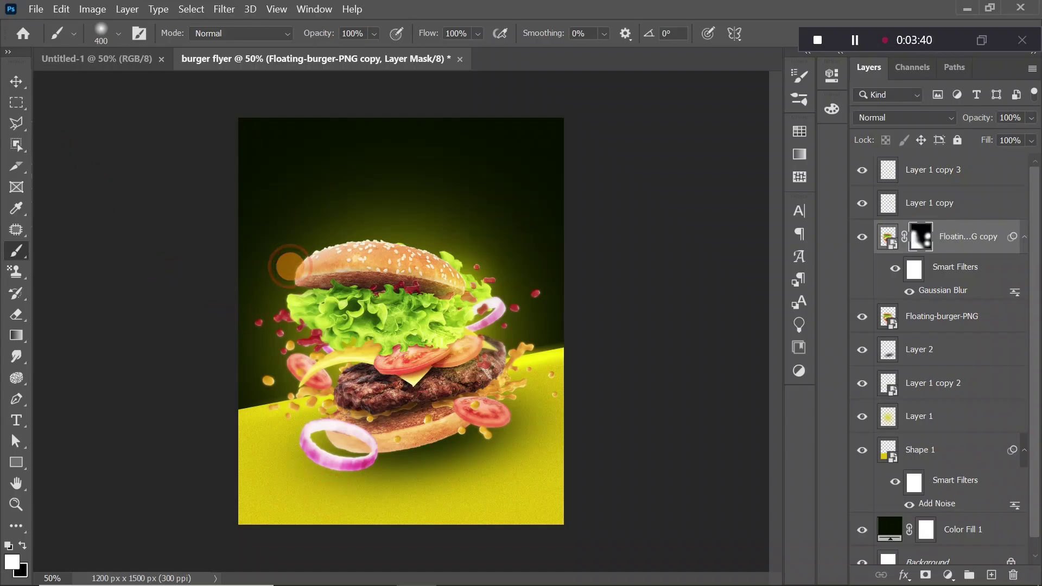
click(17, 80)
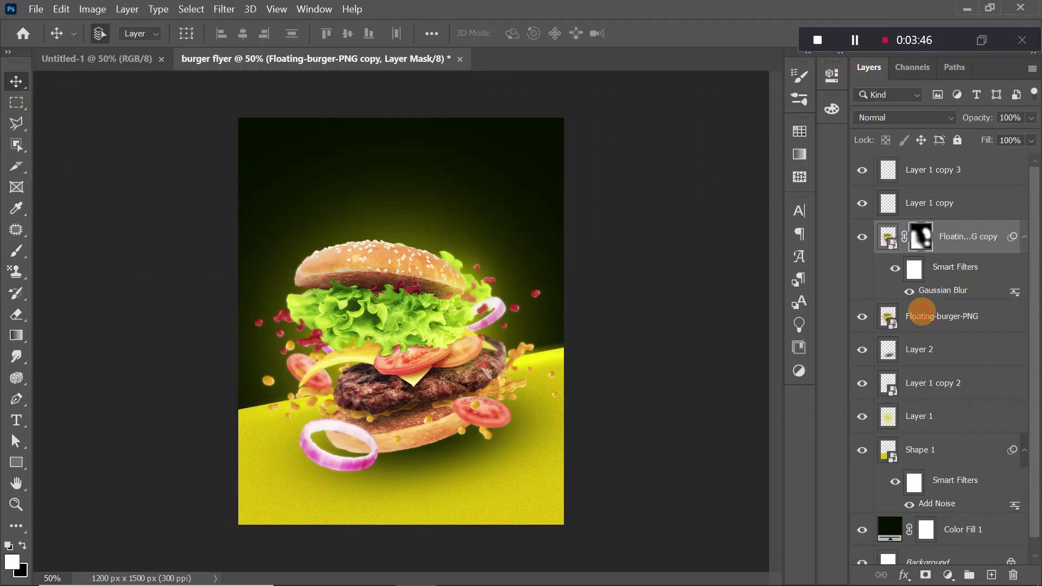
Duplicate the original Floating-burger-PNG layer and move the copy to the top of the layer stack.
click(921, 316)
key(ctrl+j)
drag(925, 312, 955, 163)
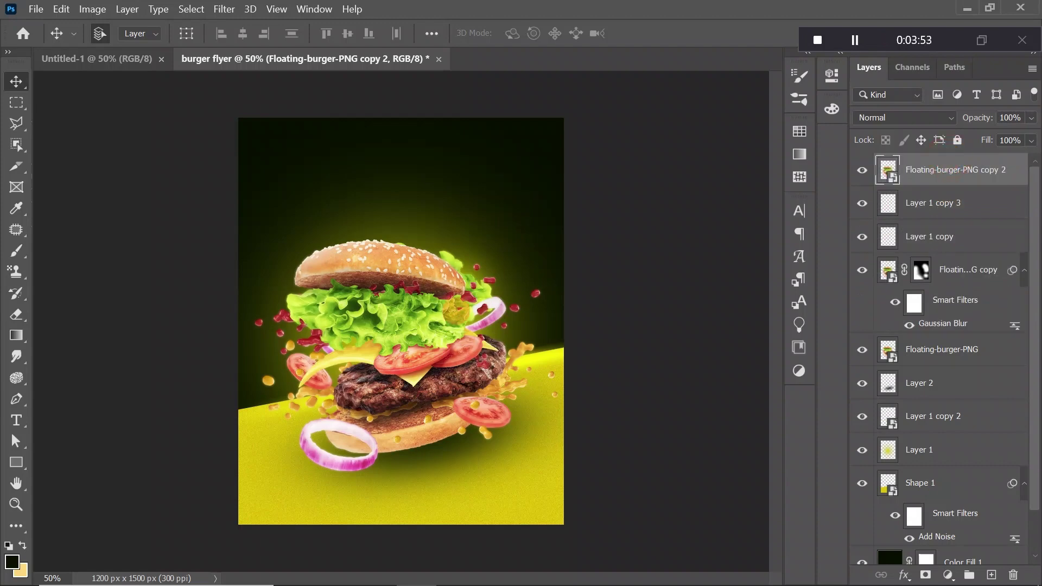
Scale the new burger copy to 6.45%, rotate it 54.88° and let it run off the flyer's upper-right corner.
key(ctrl+t)
drag(193, 215, 630, 215)
drag(450, 555, 554, 160)
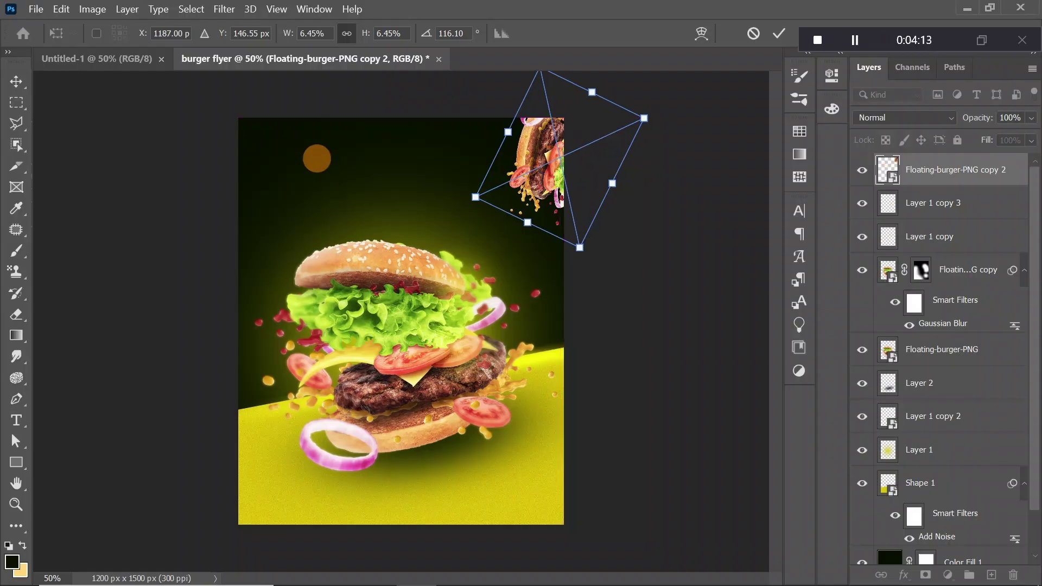
click(15, 82)
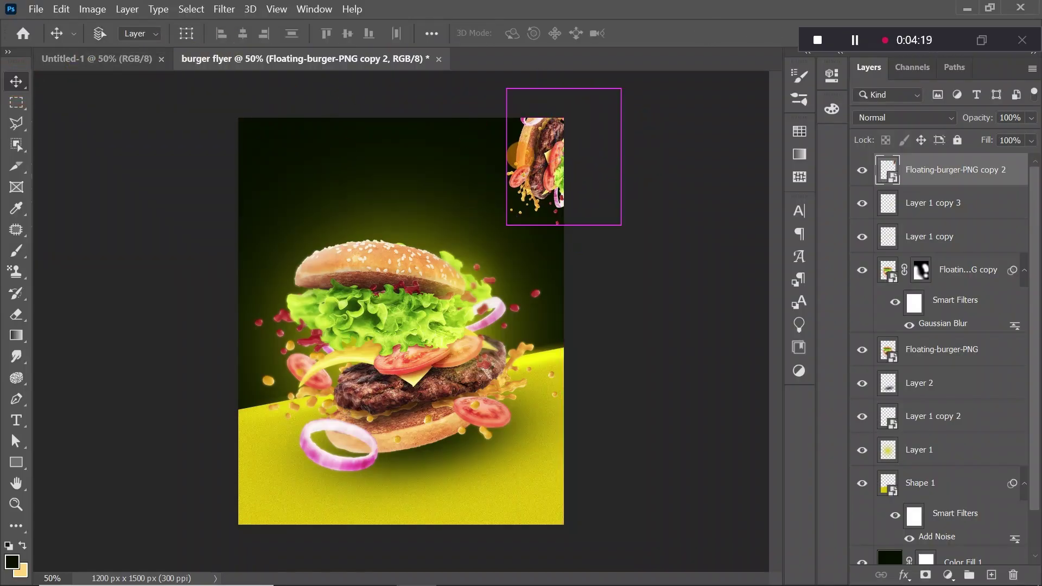
key(ctrl+t)
drag(433, 93, 470, 214)
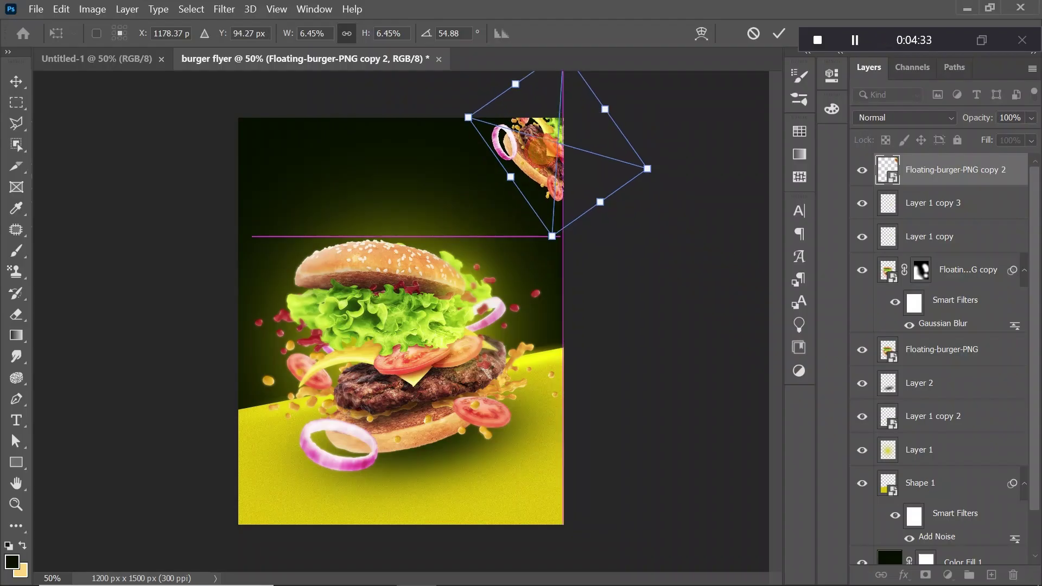
click(16, 82)
Apply a Motion Blur with a 50° angle and 43 pixels distance to the small corner burger.
click(224, 9)
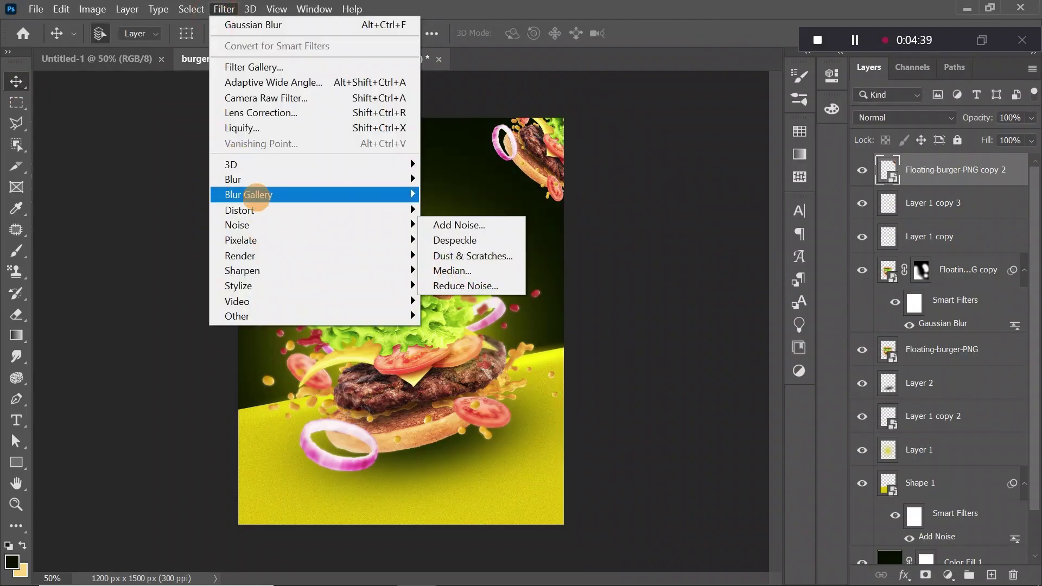
mouse_move(304, 179)
click(451, 271)
drag(672, 365, 682, 363)
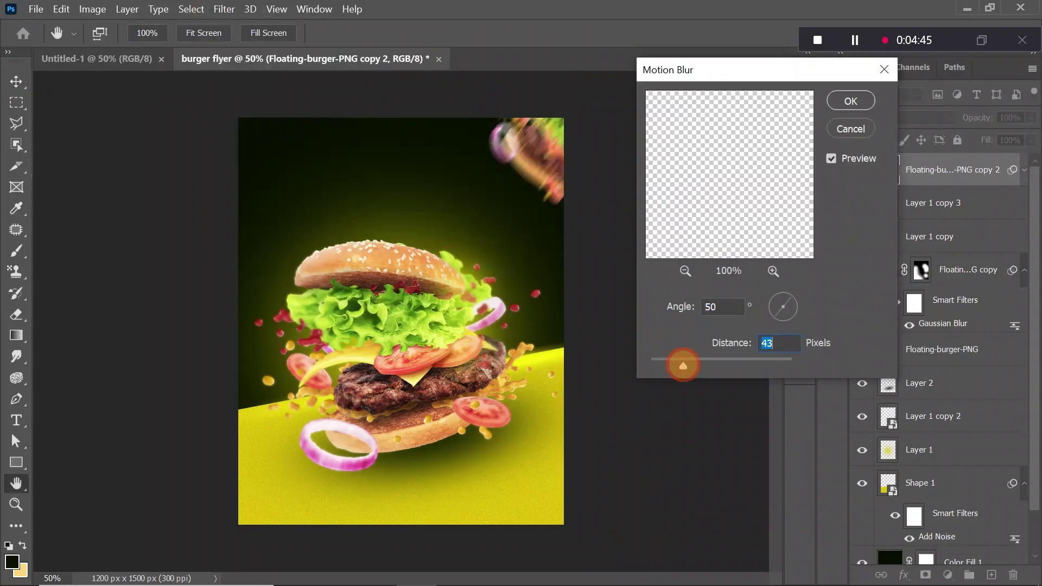
click(850, 100)
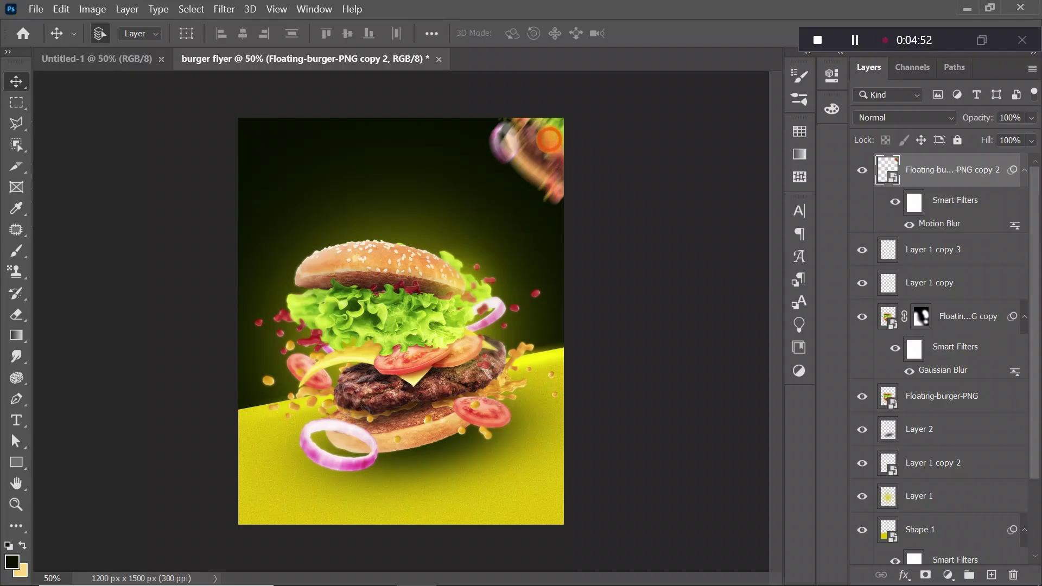
Duplicate the motion-blurred corner burger and place the copy so it runs off the flyer's left edge.
drag(549, 139, 370, 172)
key(ctrl+t)
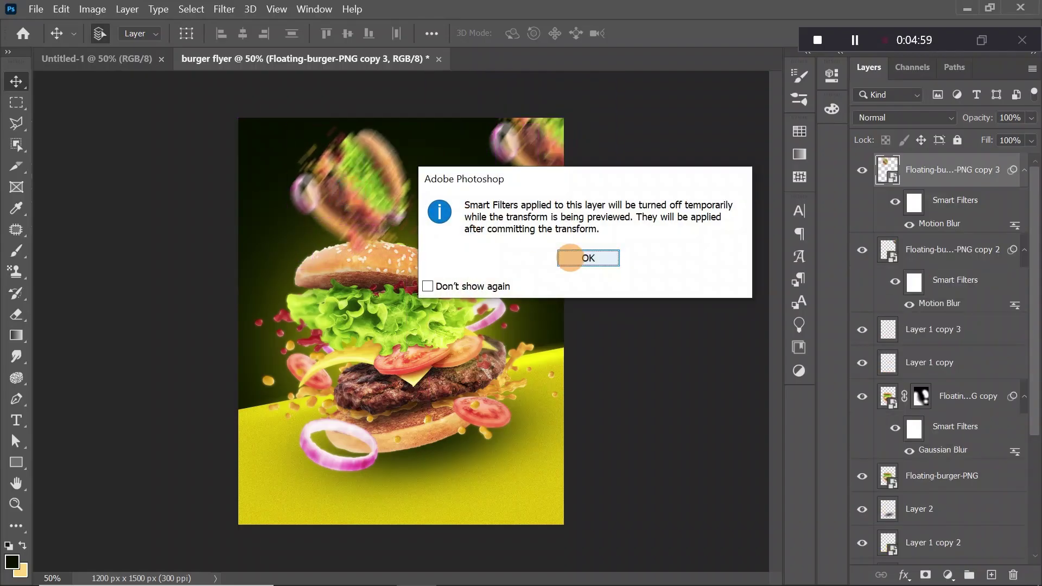
click(587, 258)
drag(340, 225, 203, 216)
click(16, 79)
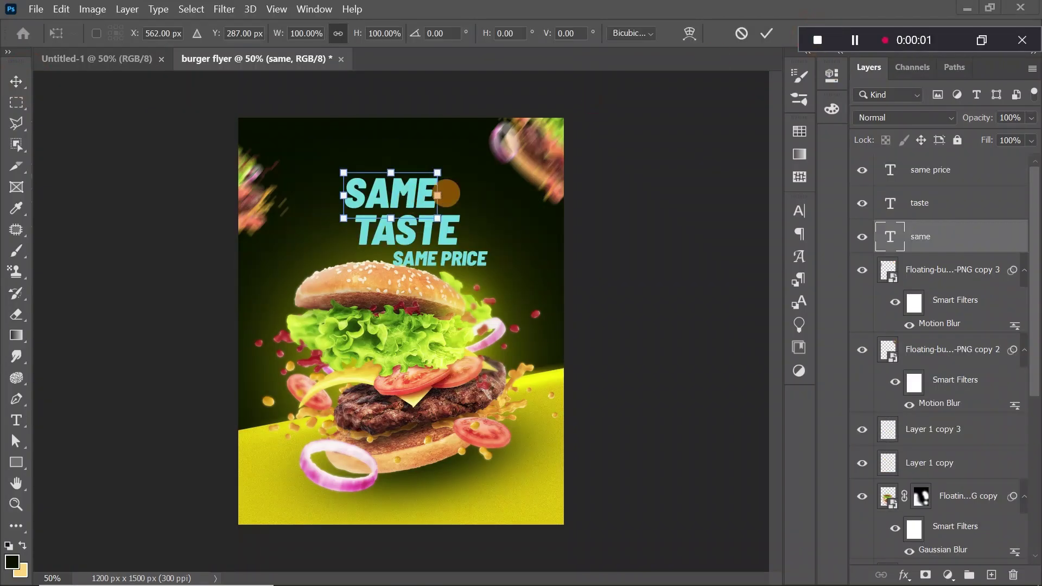
Scale SAME to 131.06% by 127.69% with -4.82° rotation and -4.55° skew, and scale TASTE to 121.20% right beneath it.
drag(434, 196, 465, 185)
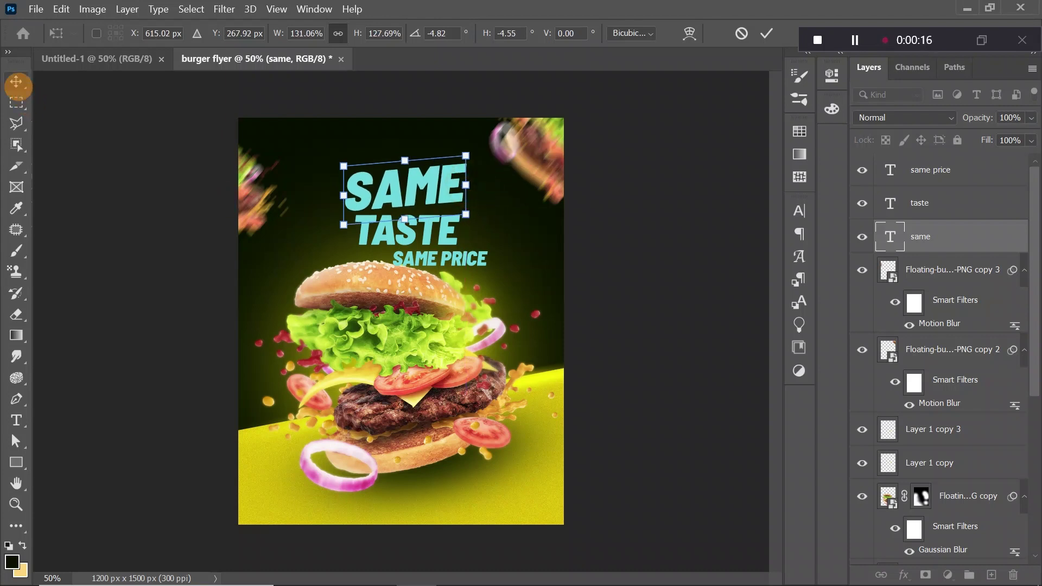
click(16, 82)
drag(375, 242, 369, 235)
key(ctrl+t)
drag(454, 230, 477, 231)
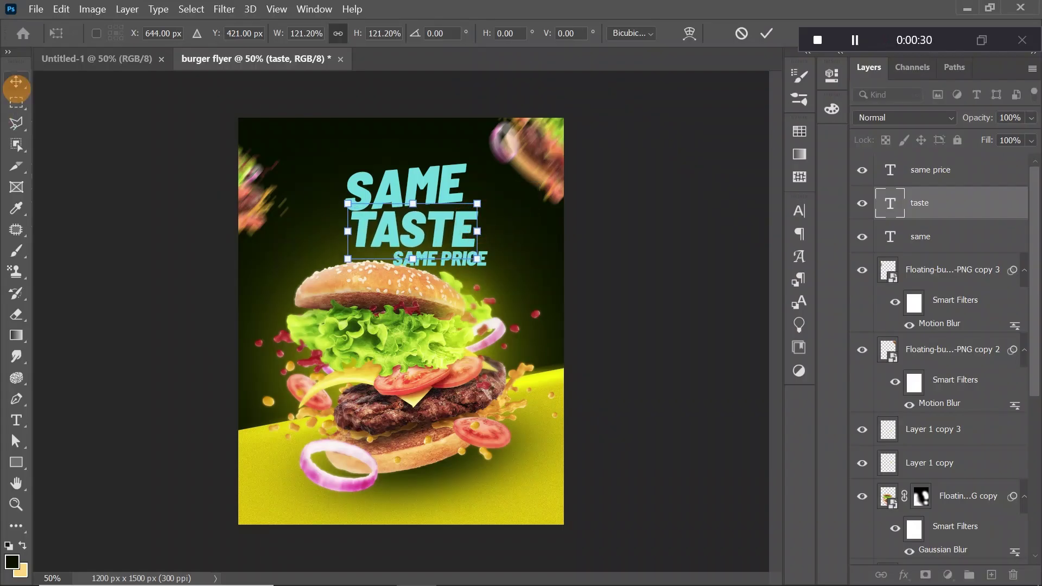
click(16, 81)
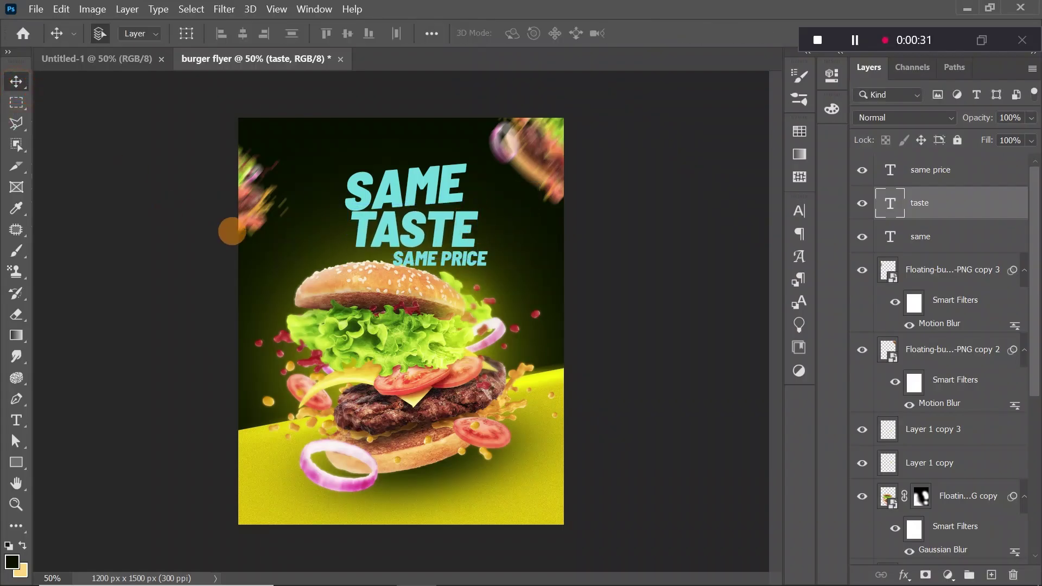
Recolour the TASTE and SAME PRICE text layers to pale cream eff0cc.
shift+click(908, 179)
click(799, 211)
click(747, 291)
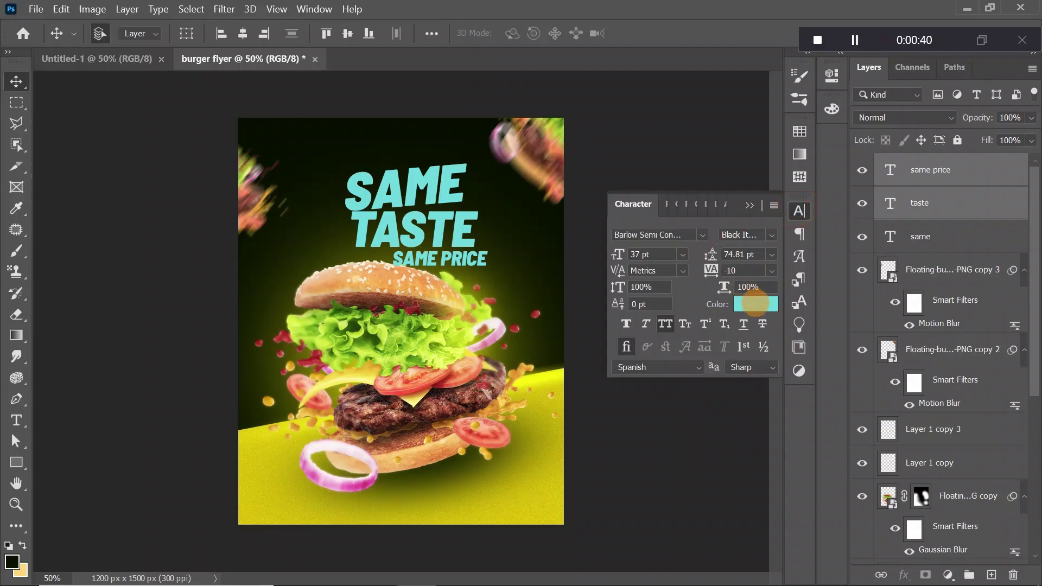
click(422, 292)
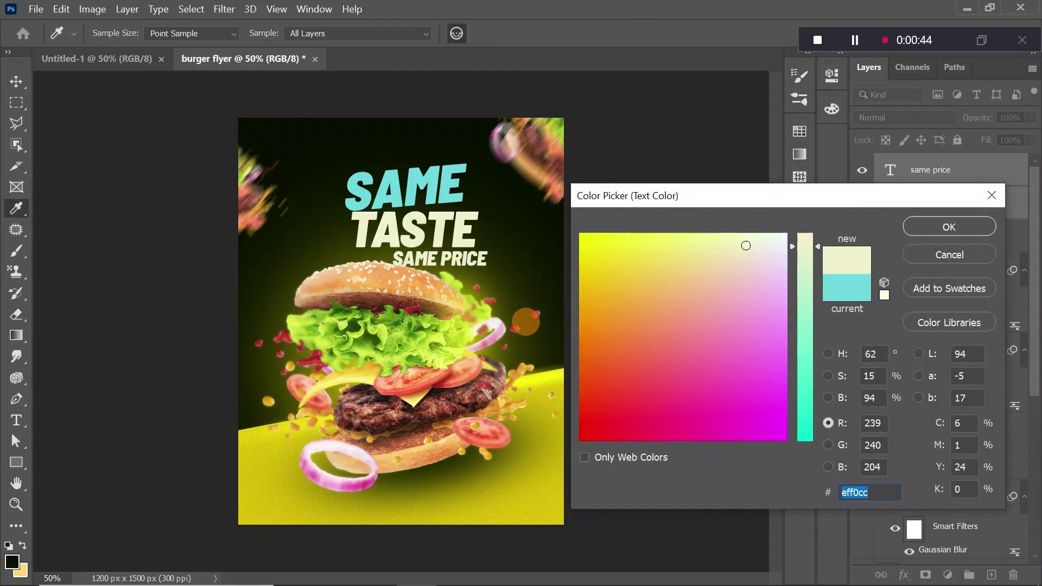
click(926, 228)
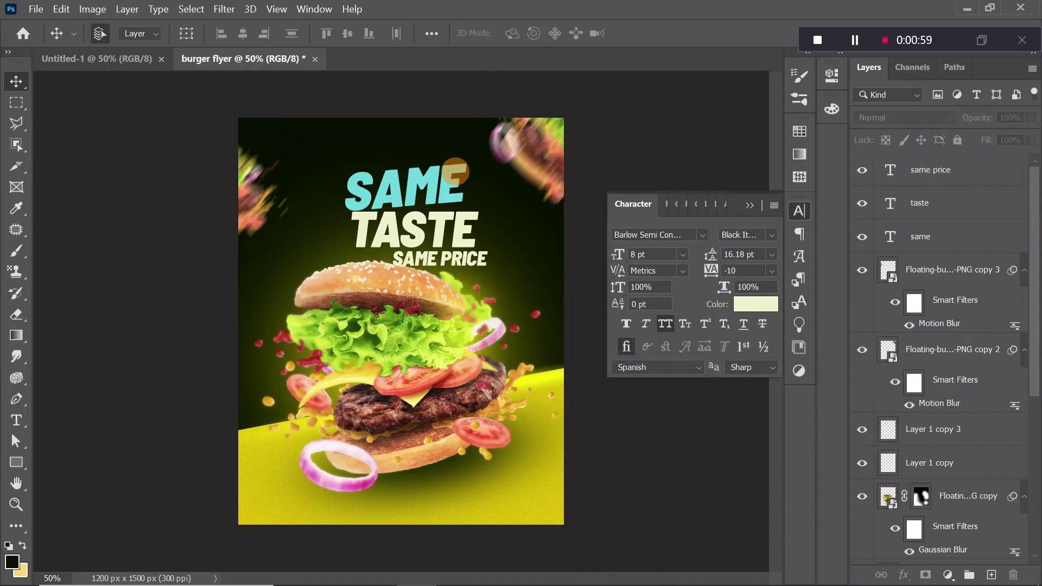
Recolour the SAME text to cream eff0cc by sampling the TASTE lettering.
click(456, 171)
click(767, 306)
click(444, 219)
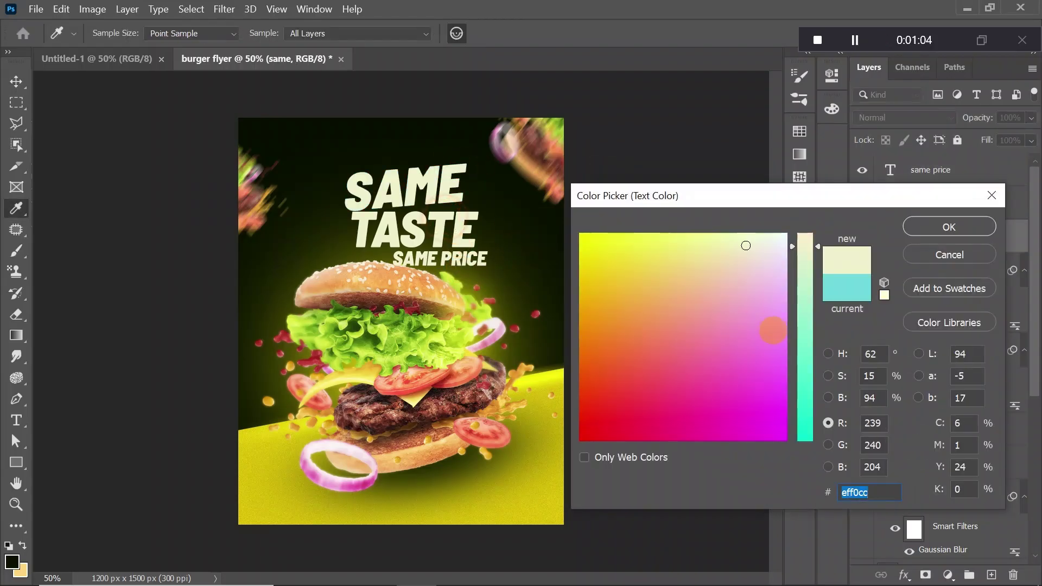
click(955, 231)
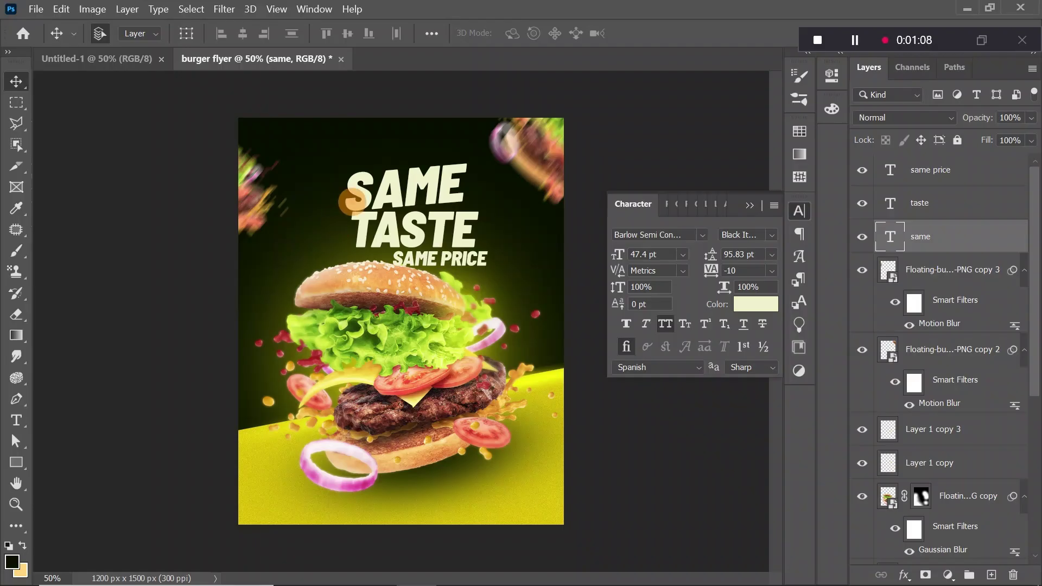
Nudge the SAME and TASTE text layers together slightly up and to the left.
shift+click(919, 203)
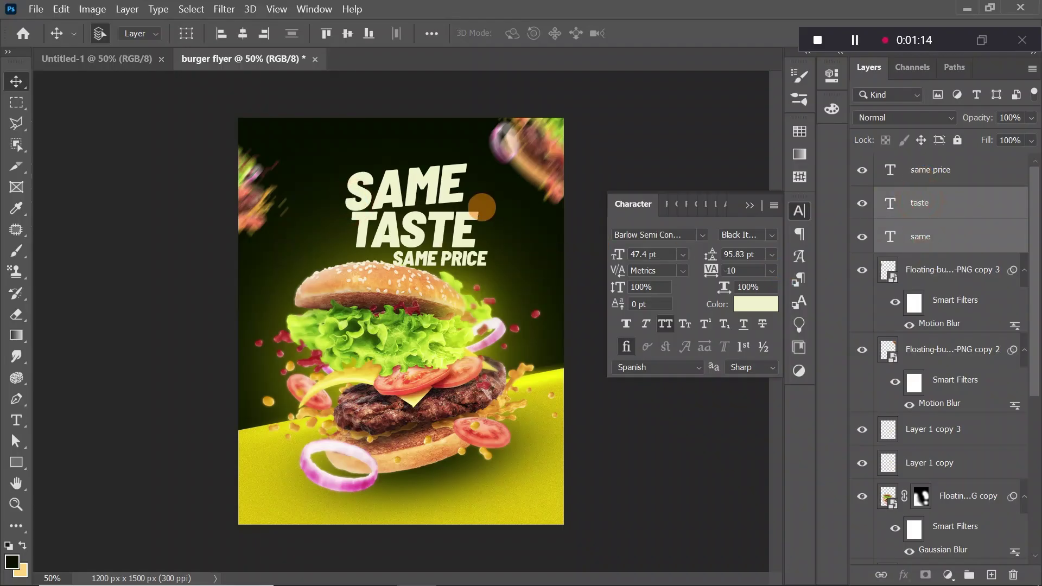
key(Up)
key(Up)
key(Up)
key(Up)
key(Up)
key(Up)
key(Up)
key(Up)
key(Up)
key(Up)
key(Up)
key(Up)
key(Up)
key(Up)
key(Up)
key(Up)
key(Left)
key(Left)
key(Left)
key(Left)
key(Left)
key(Left)
key(Left)
key(Left)
key(Left)
key(Left)
key(Left)
key(Left)
key(Left)
key(Left)
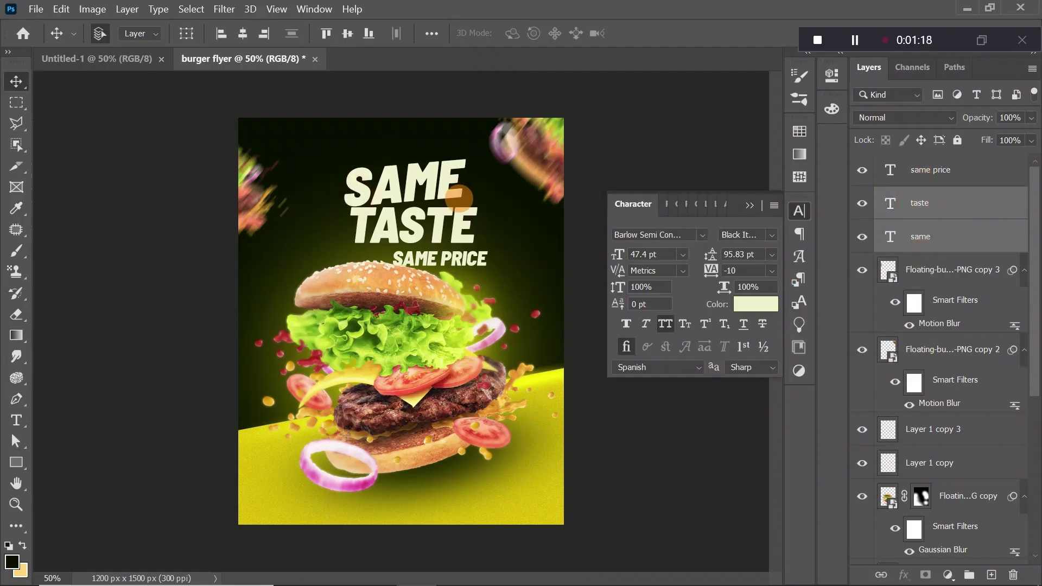
key(Down)
key(Down)
key(Down)
key(Down)
key(Down)
key(Down)
key(Down)
key(Down)
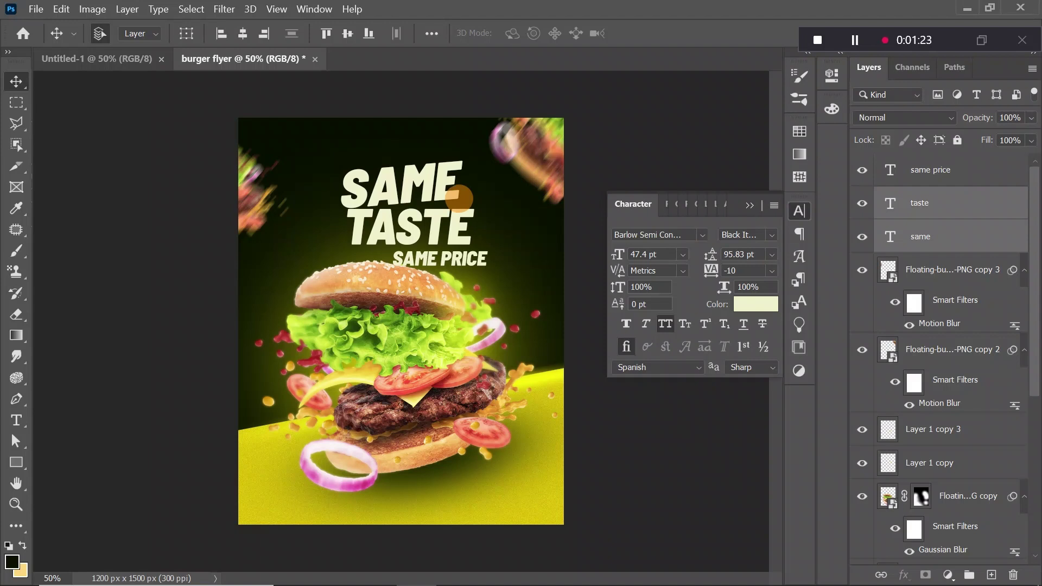
Move the SAME PRICE line up and left so it sits closer beneath TASTE.
click(63, 308)
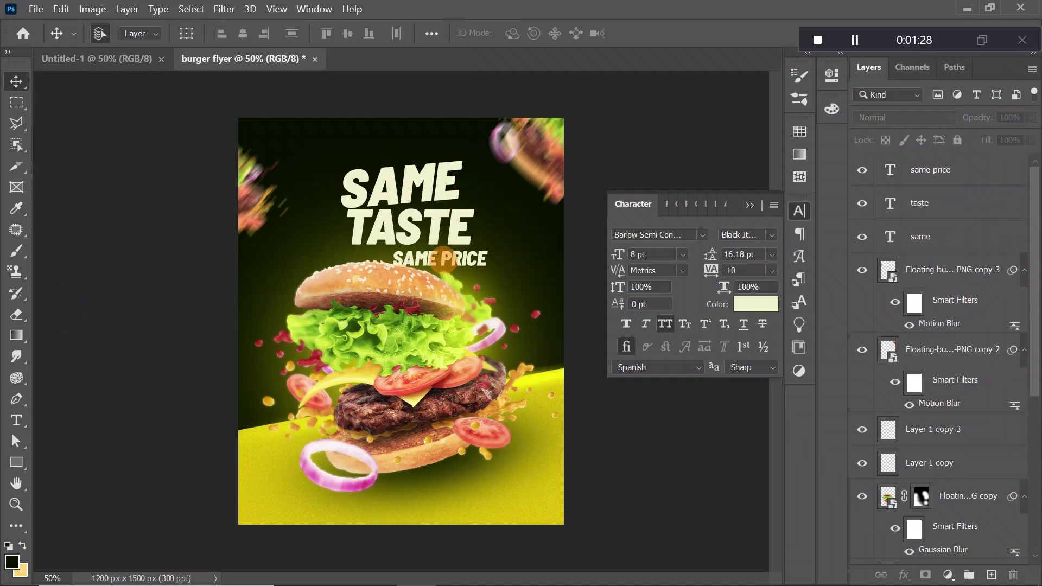
drag(444, 259, 430, 252)
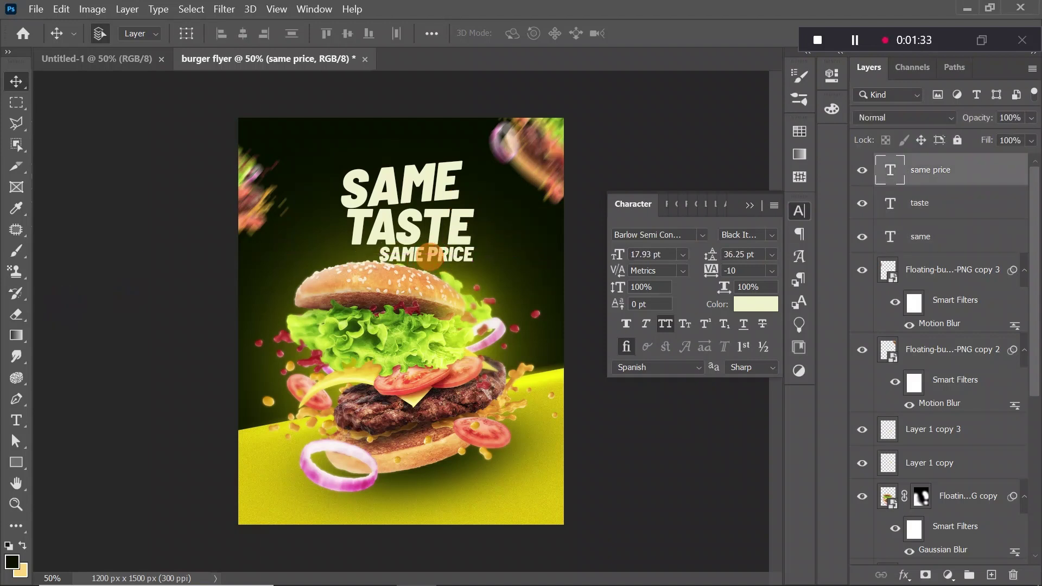
Try the Acumin Variable Concept font on the SAME PRICE line.
click(703, 234)
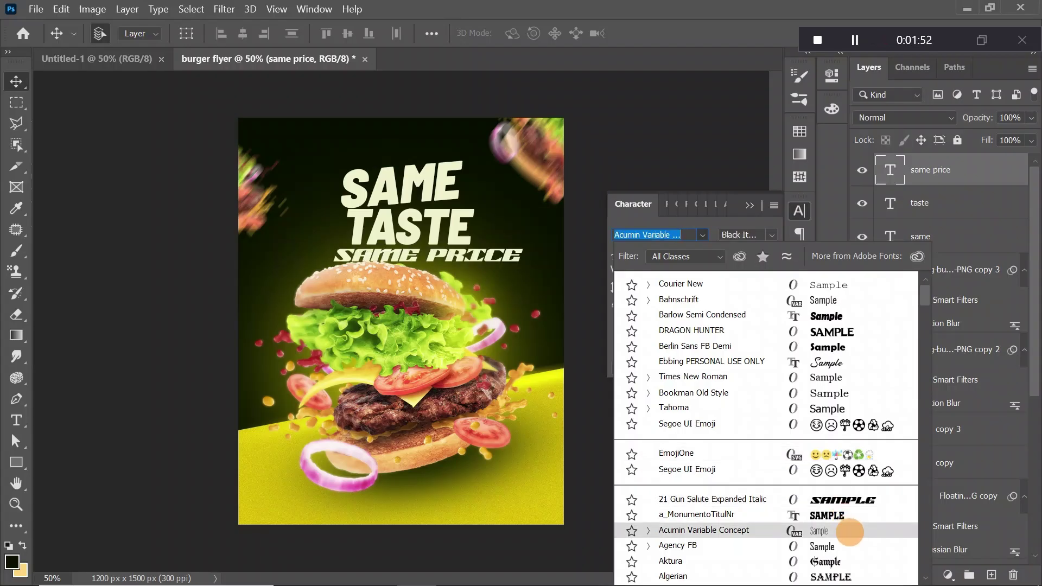
click(849, 531)
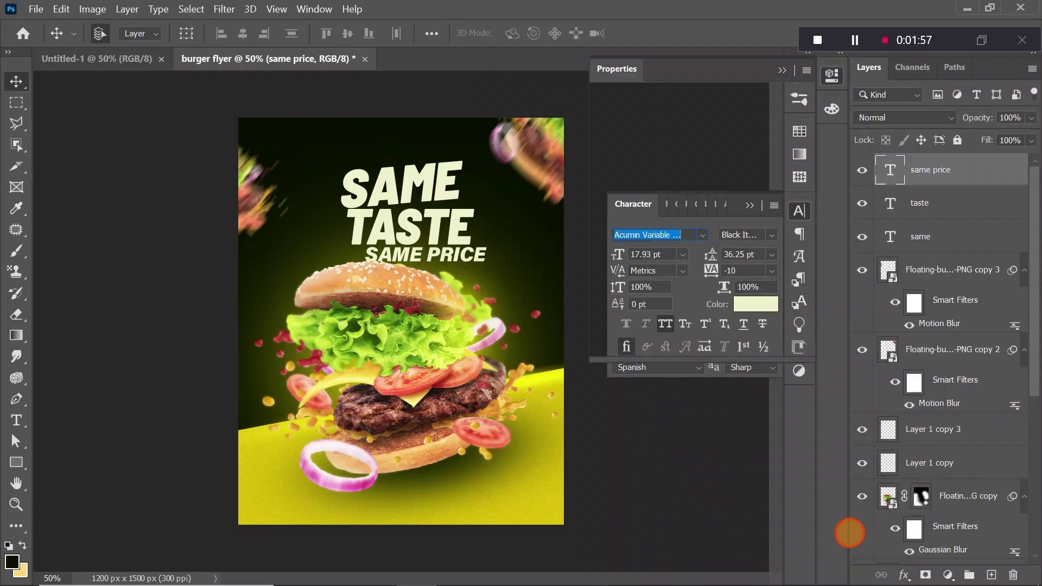
click(781, 74)
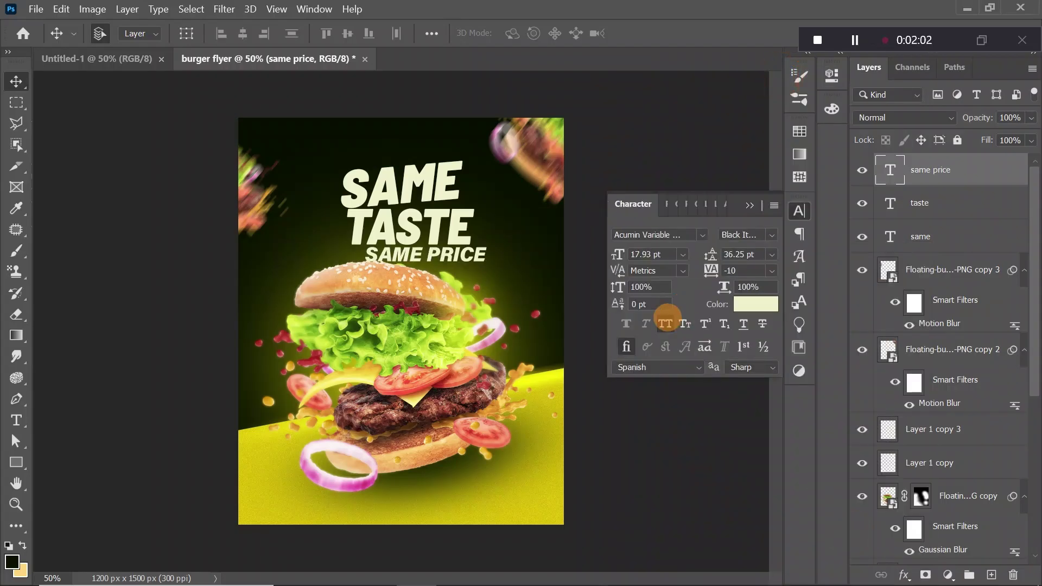
Turn off all caps for the same price line and set its font to Ebbing PERSONAL USE ONLY.
click(665, 324)
click(666, 323)
click(665, 324)
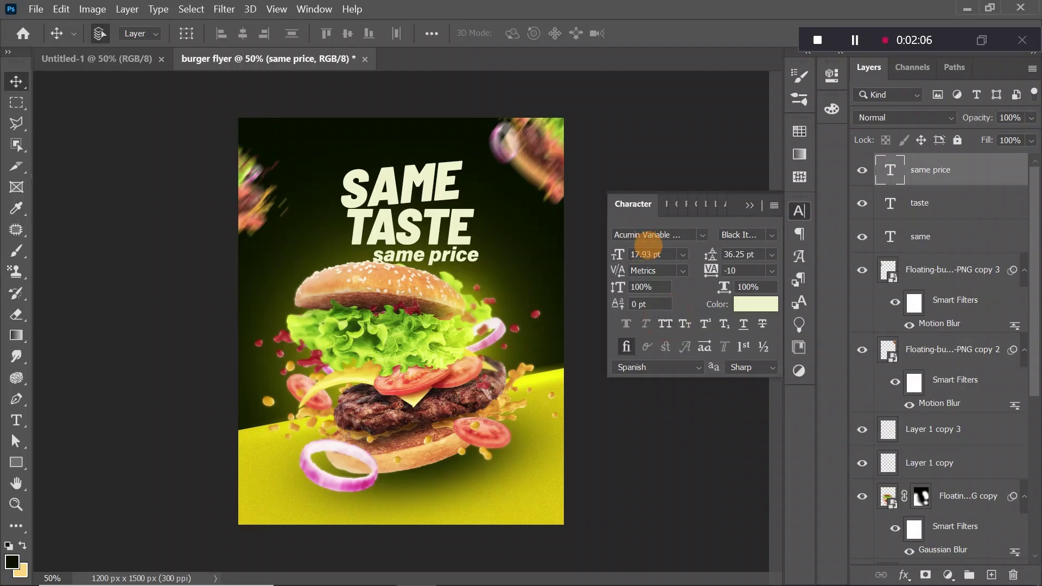
click(701, 234)
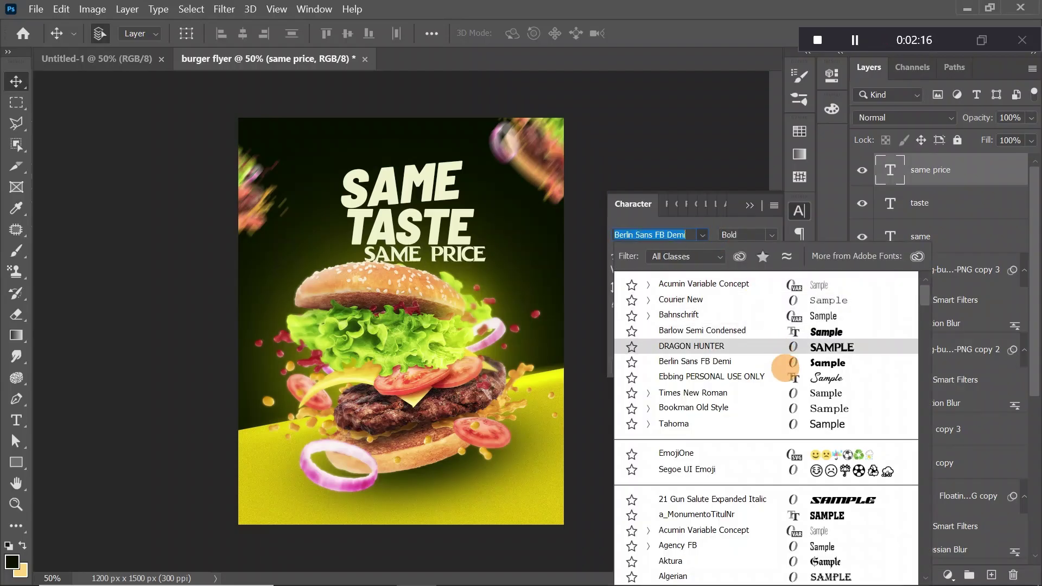
click(793, 379)
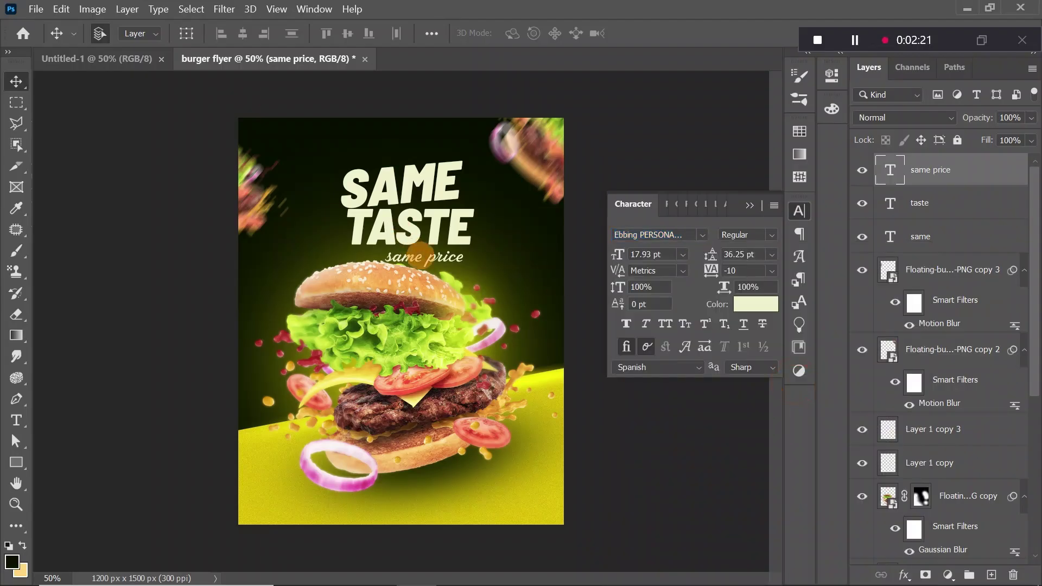
Scale the same price script line to 111.81% and tuck it closely under TASTE.
key(ctrl+t)
drag(469, 256, 445, 254)
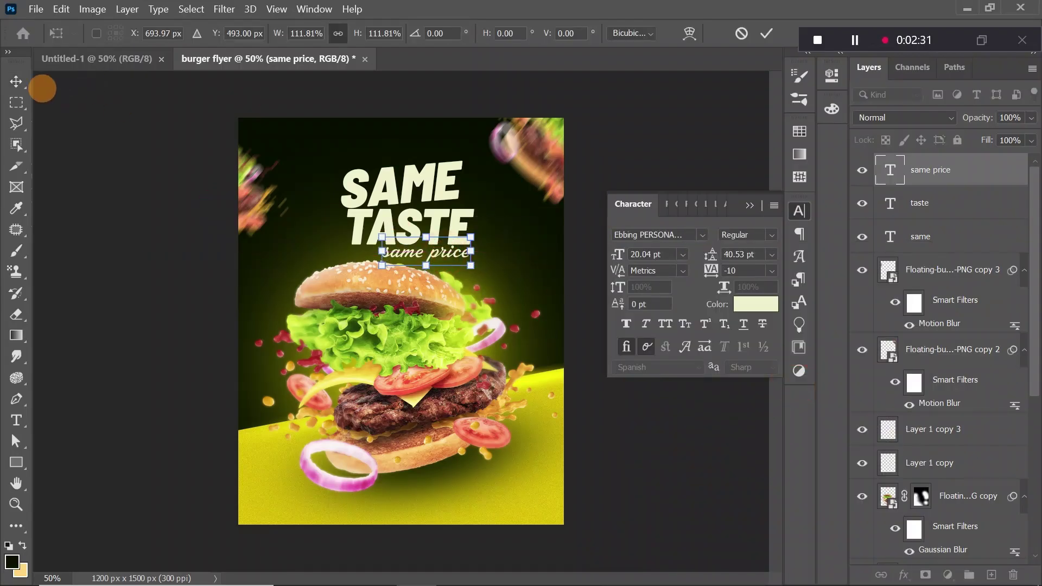
click(16, 81)
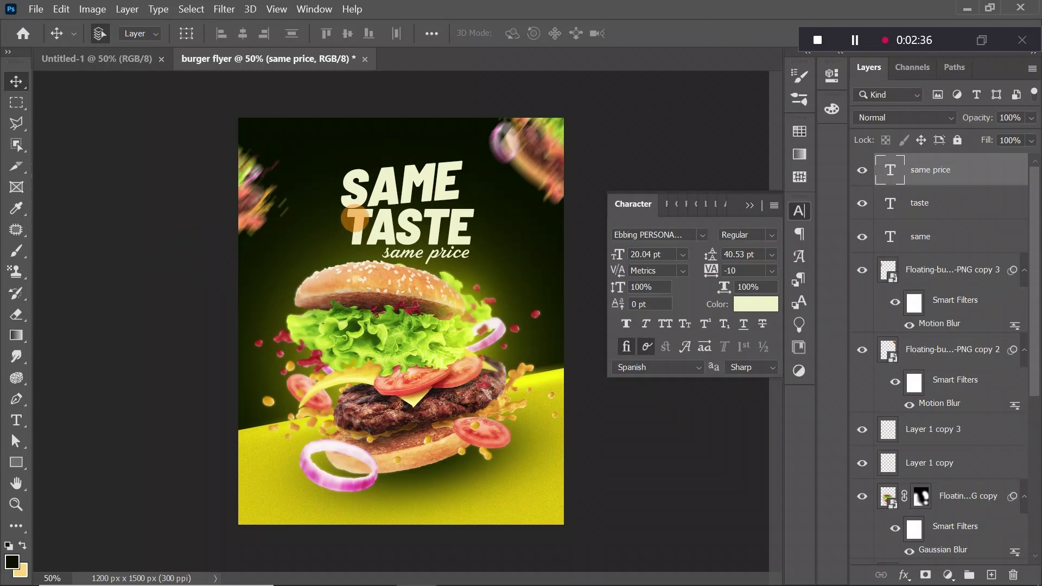
Draw a rounded rectangle about 315 × 84 px with a 10 px corner radius over the top of SAME.
click(15, 461)
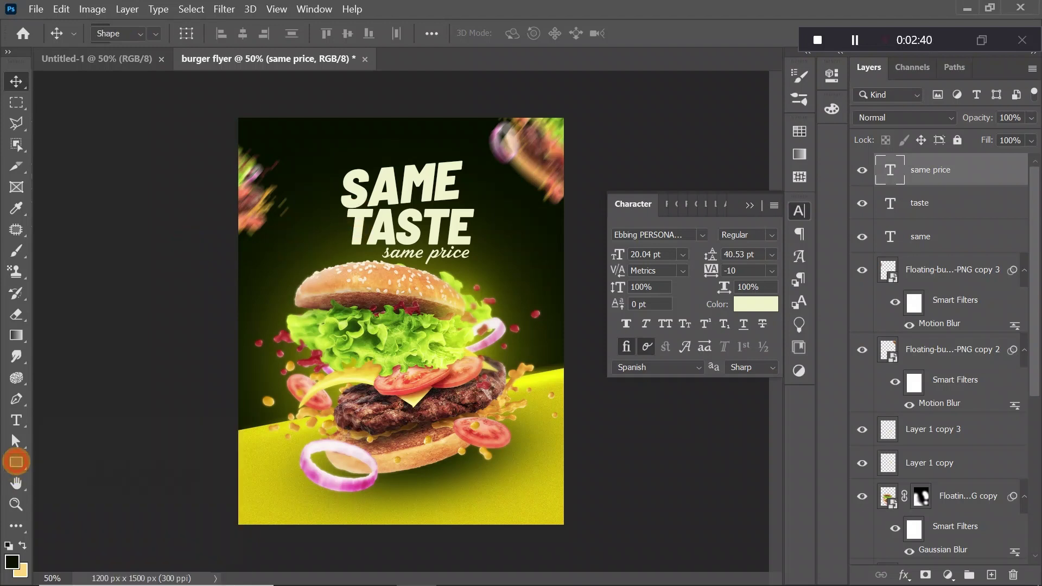
right_click(16, 461)
click(58, 473)
drag(372, 154, 458, 175)
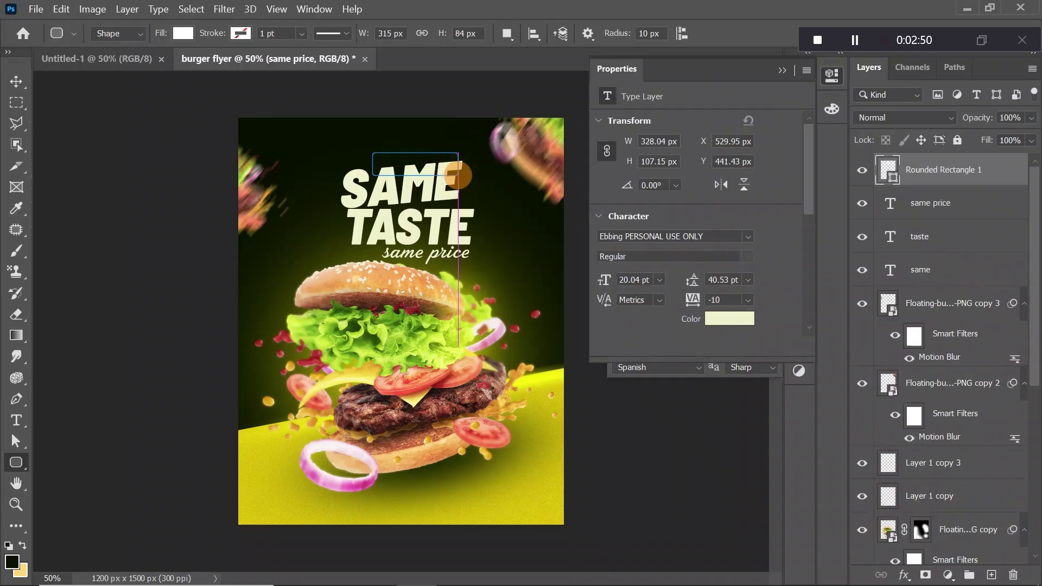
Change the rounded rectangle's fill to a solid dark red.
click(606, 171)
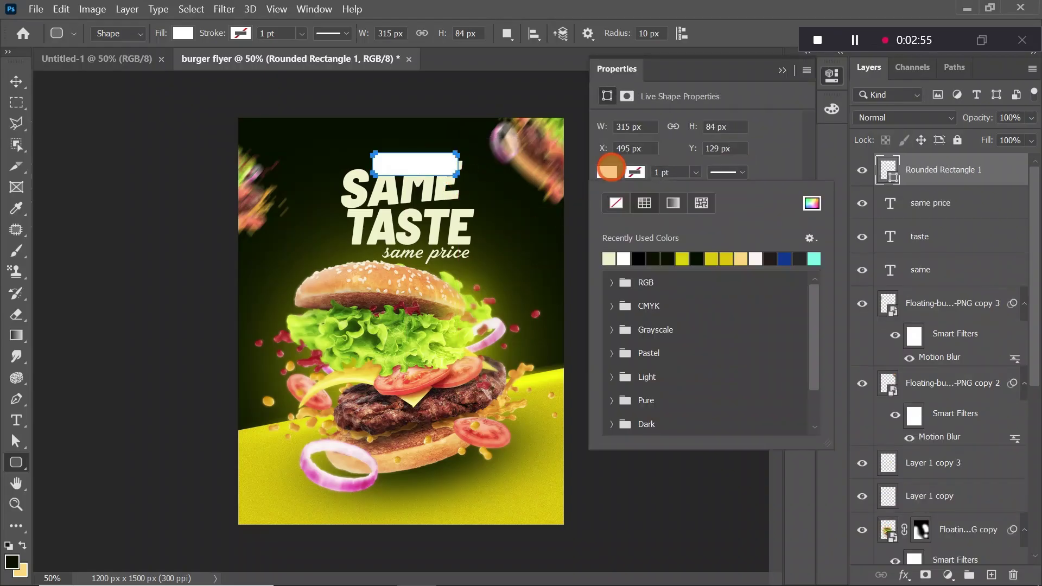
click(812, 203)
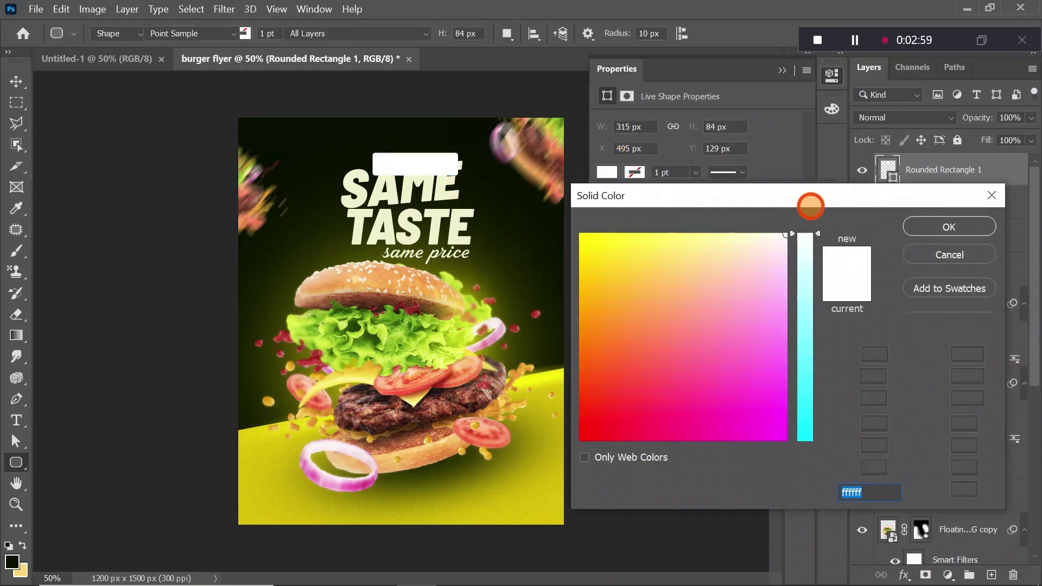
click(584, 398)
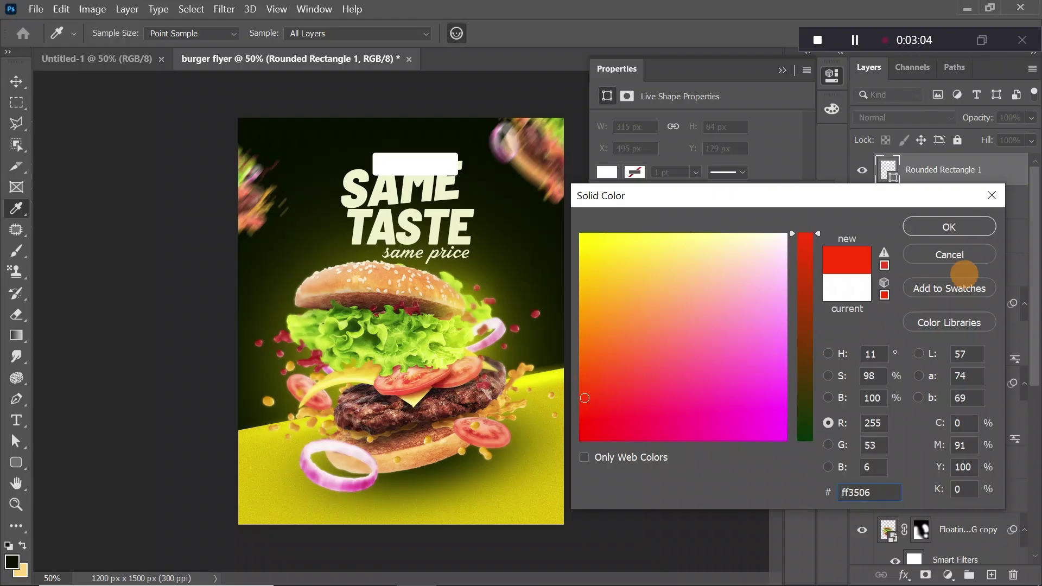
click(585, 438)
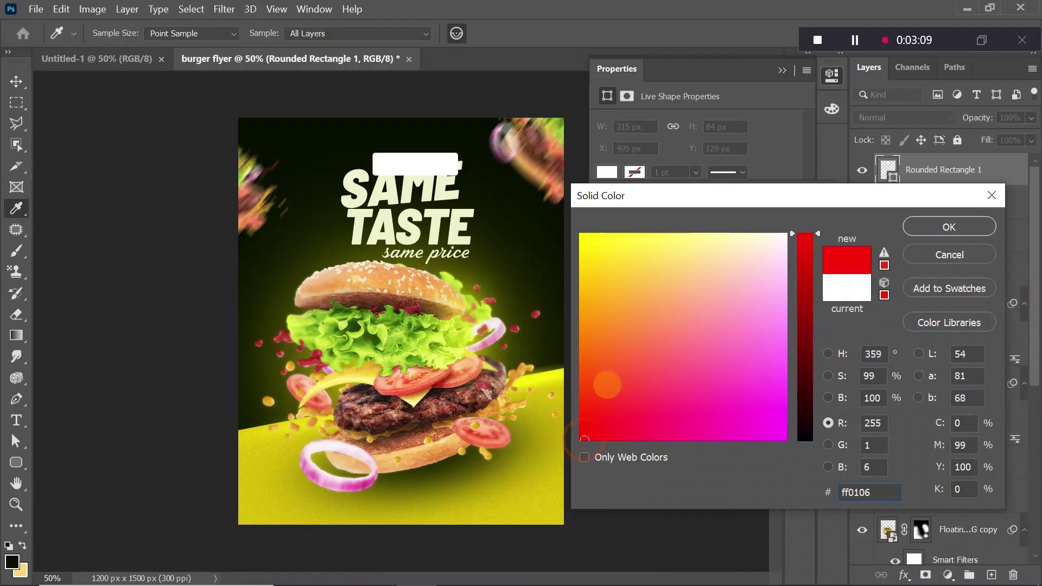
click(805, 356)
click(916, 224)
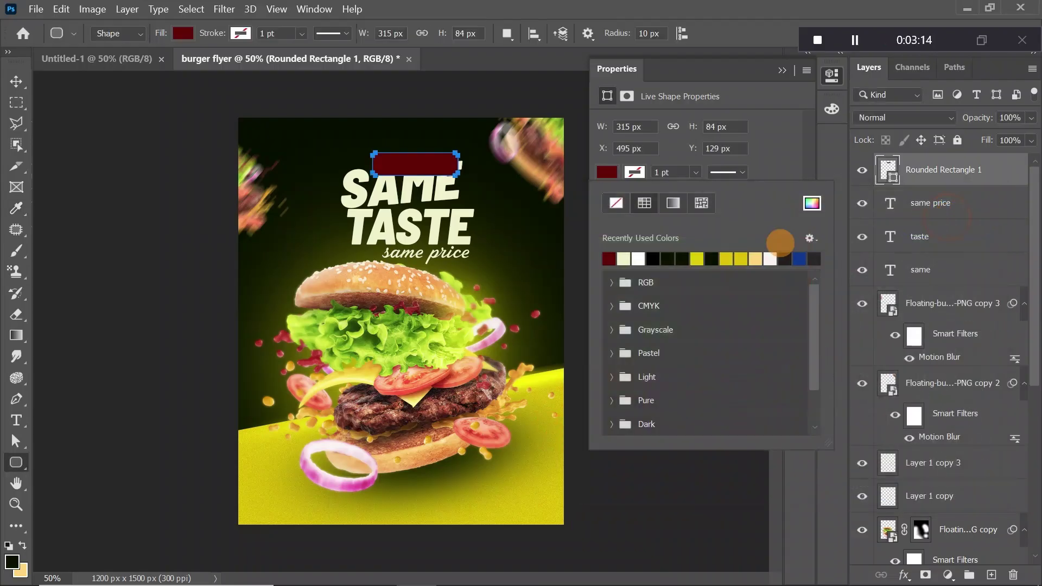
click(783, 74)
click(782, 70)
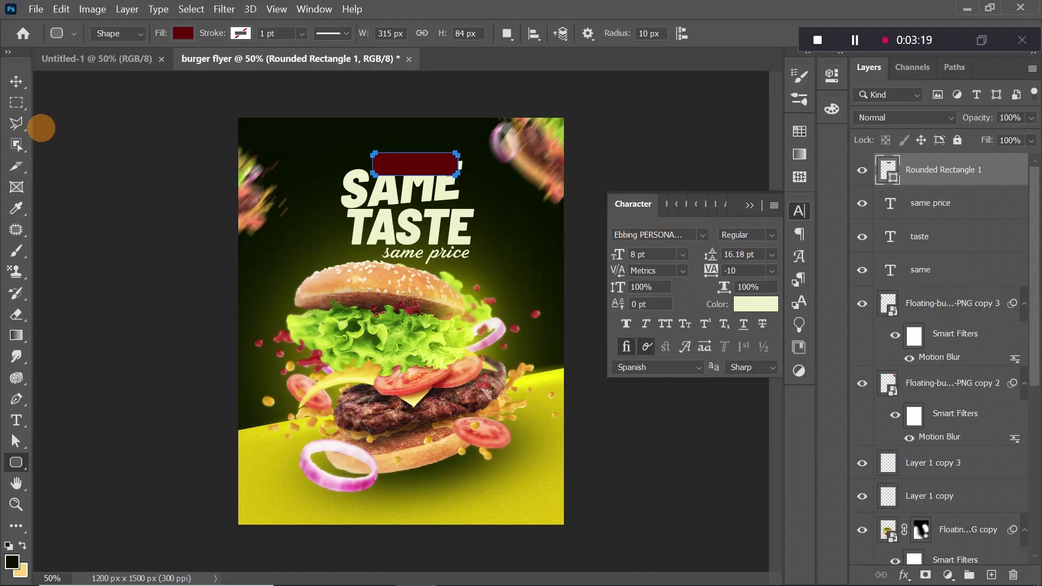
Move the dark red rounded rectangle to the flyer's lower-right area on the yellow background.
click(16, 80)
click(410, 170)
drag(415, 172, 499, 491)
Duplicate the SAME headline text to the flyer's lower area and change the copy's wording to "order now".
click(396, 193)
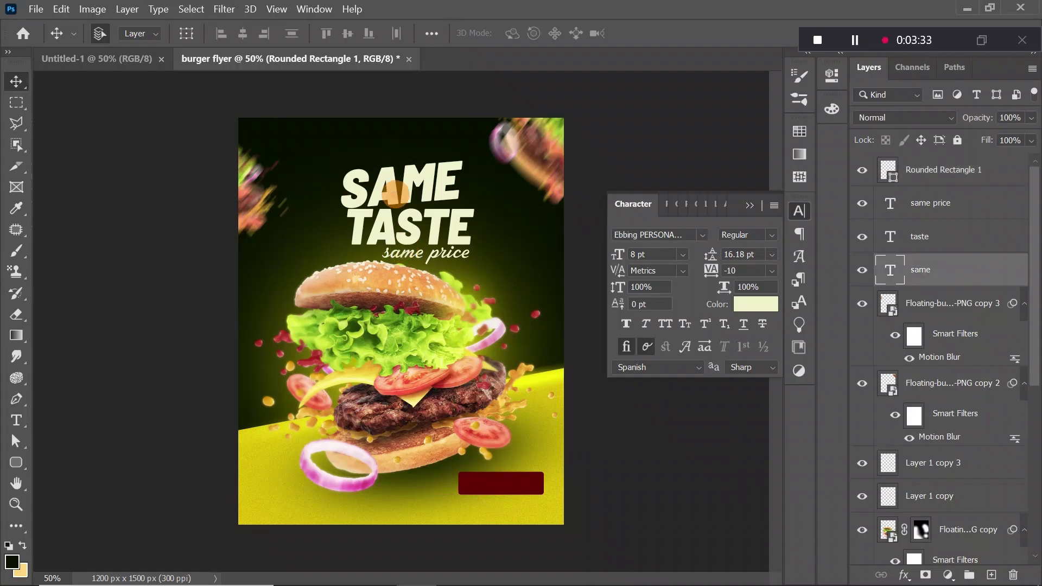
drag(396, 193, 400, 498)
double_click(400, 498)
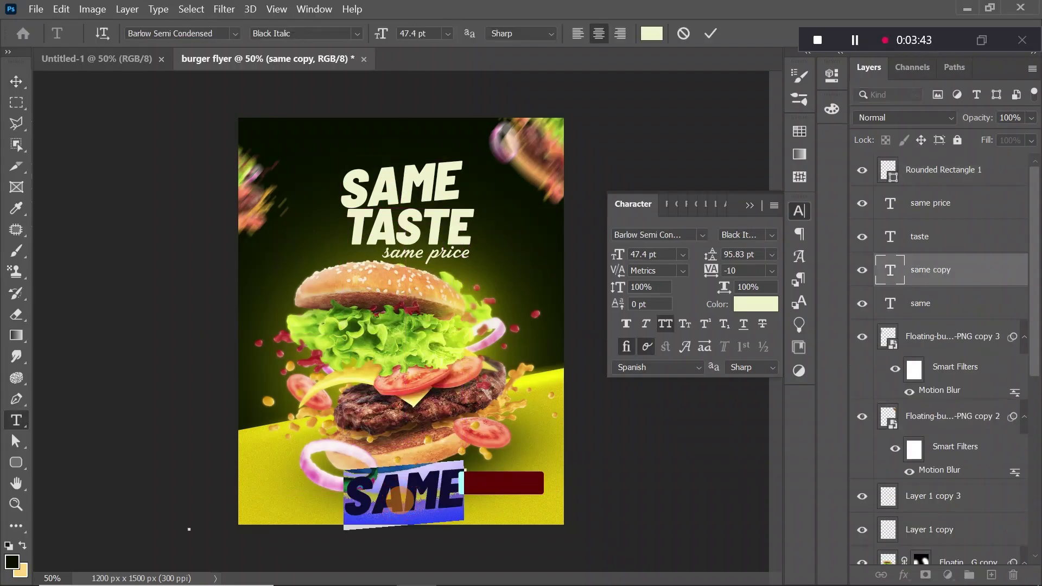
text(or)
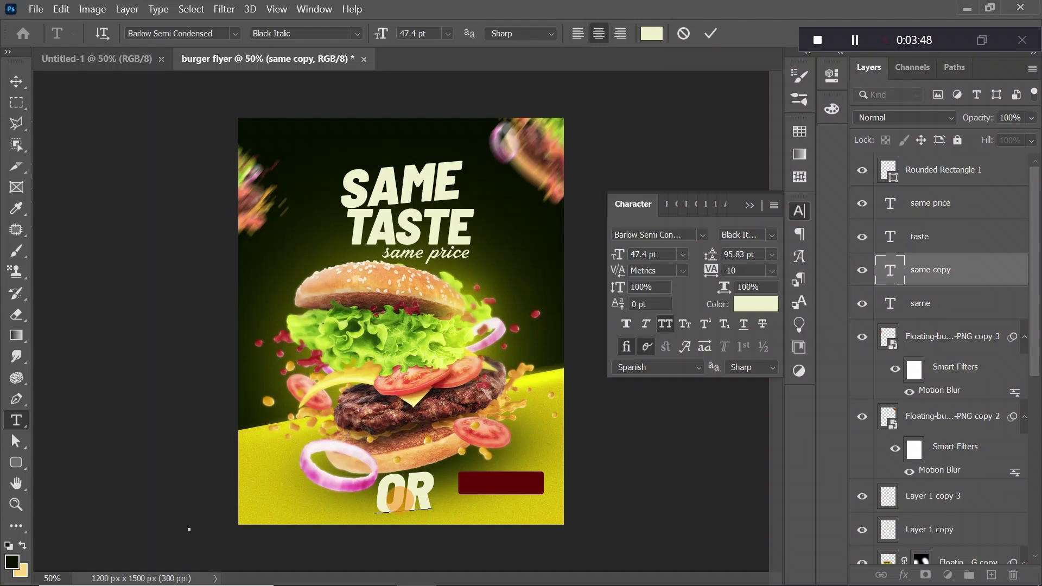
text(der now)
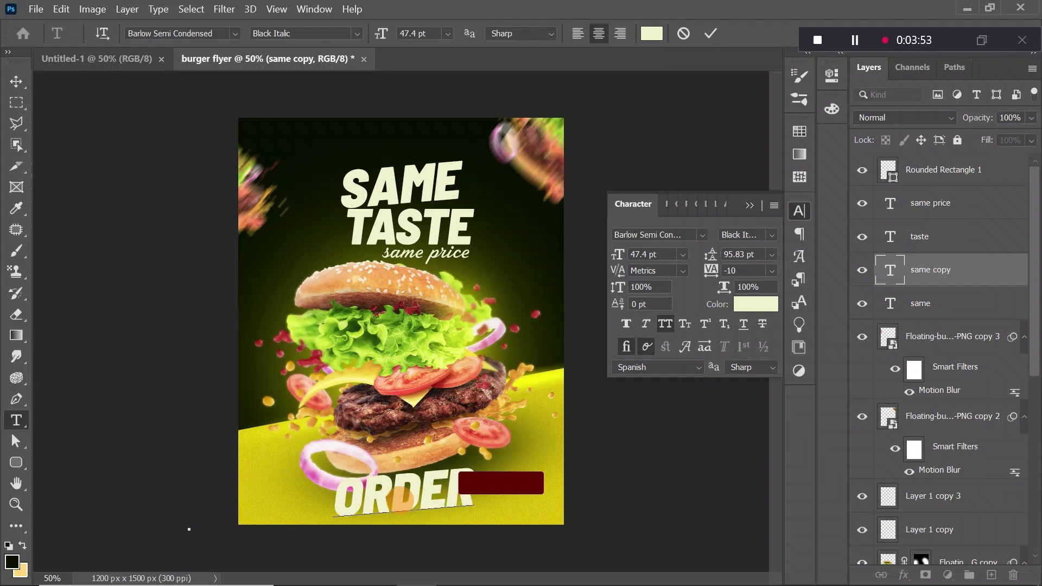
click(16, 81)
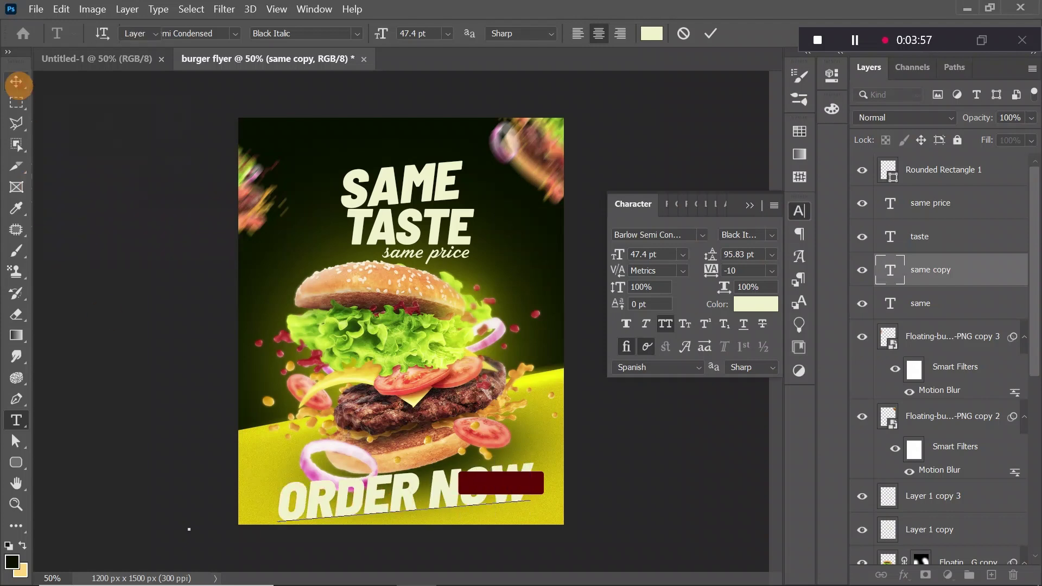
Shrink the order now text to fit on the dark red rectangle and stack its layer above the rectangle.
key(ctrl+t)
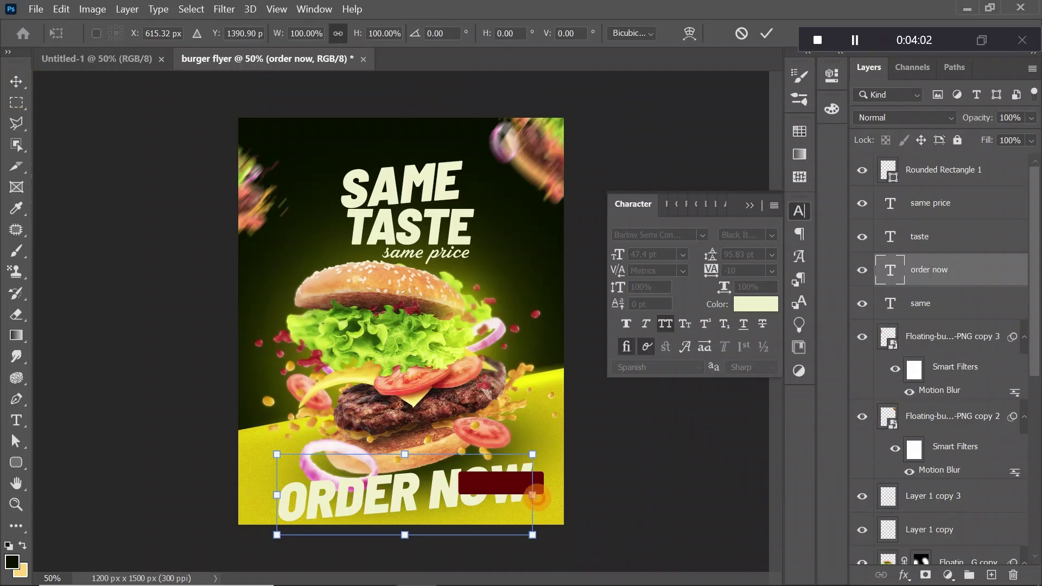
drag(536, 496, 510, 486)
drag(931, 275, 956, 177)
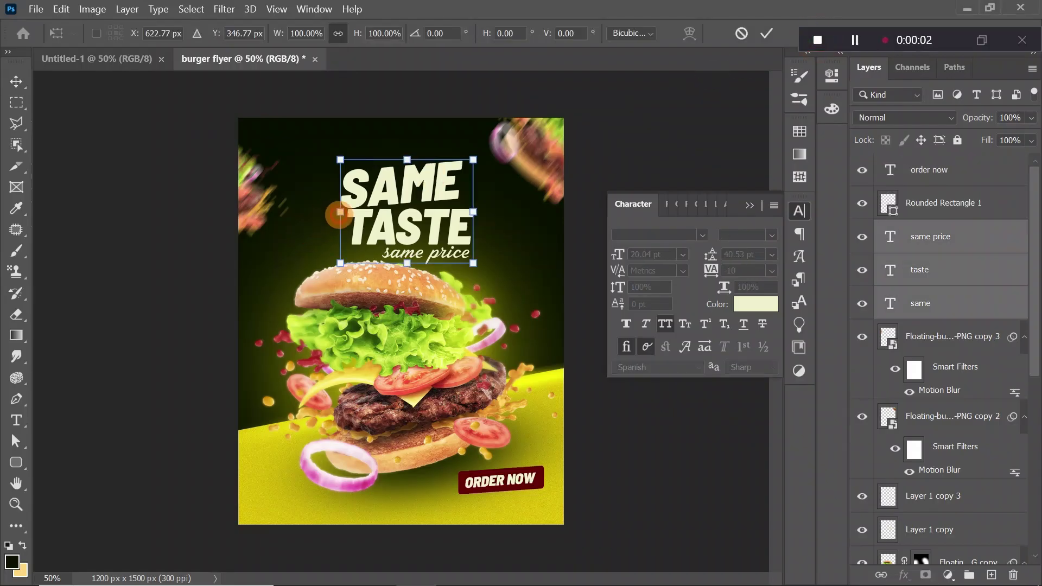
Scale the three headline lines same, taste and same price together to 117.53%, extending them toward the flyer's left.
mouse_move(340, 212)
mouse_down()
mouse_move(319, 213)
mouse_move(361, 209)
mouse_move(320, 216)
mouse_move(334, 216)
mouse_up()
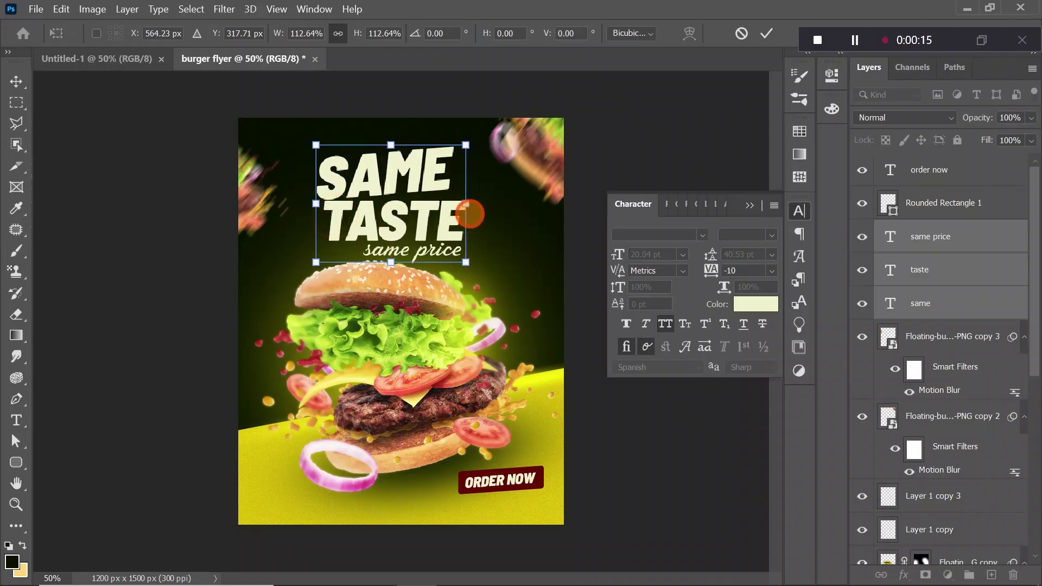
drag(472, 214, 475, 215)
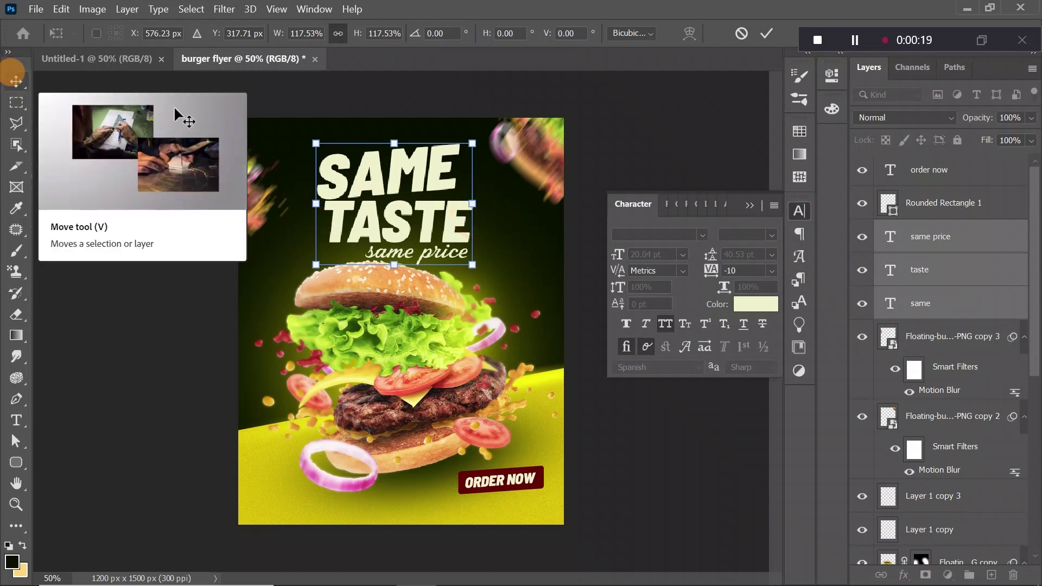
click(15, 79)
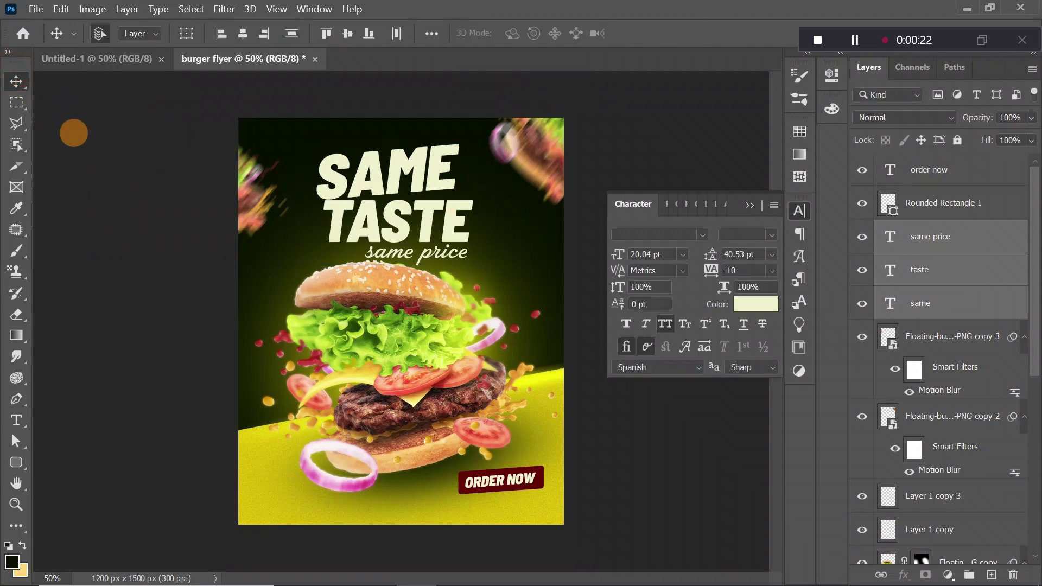
Nudge the three headline lines slightly down toward the burger and deselect them.
key(Down)
key(Down)
key(Down)
key(Down)
key(Down)
key(Down)
key(Down)
key(Down)
key(Down)
key(Down)
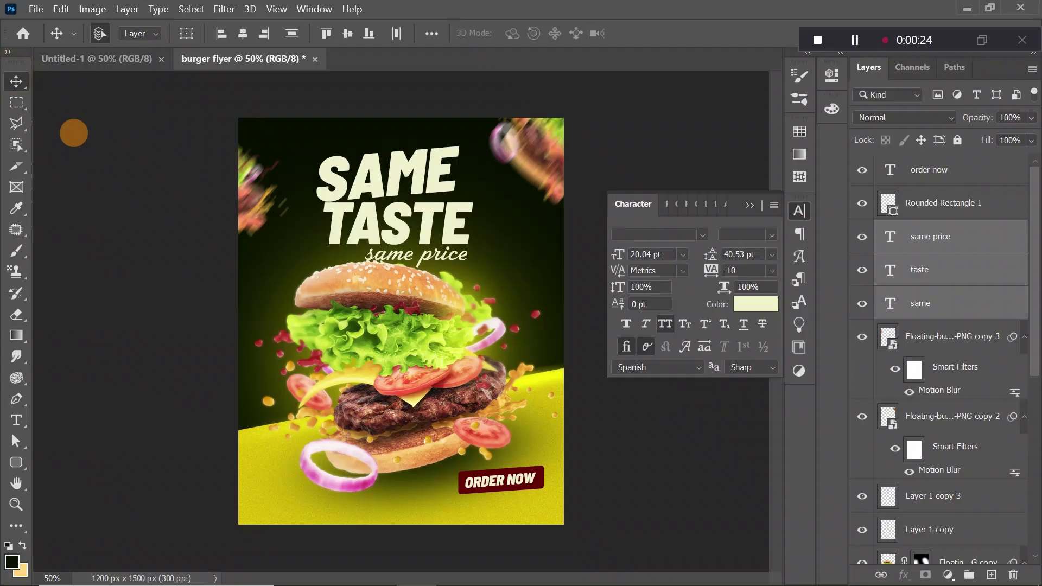
click(74, 133)
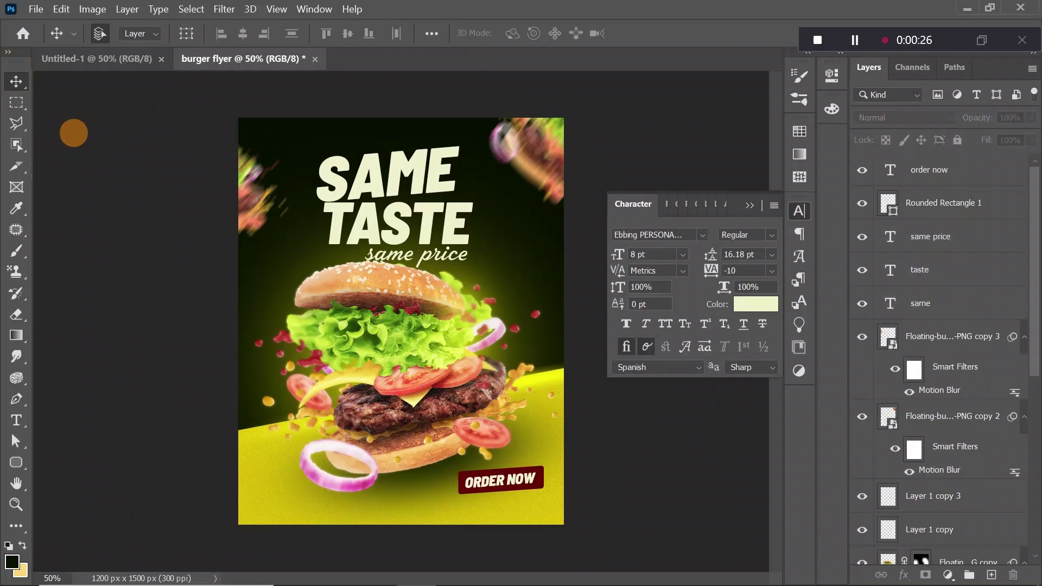
Convert the dark Color Fill 1 background to a smart object, add 4.39% uniform noise, and collapse the Character settings.
click(250, 258)
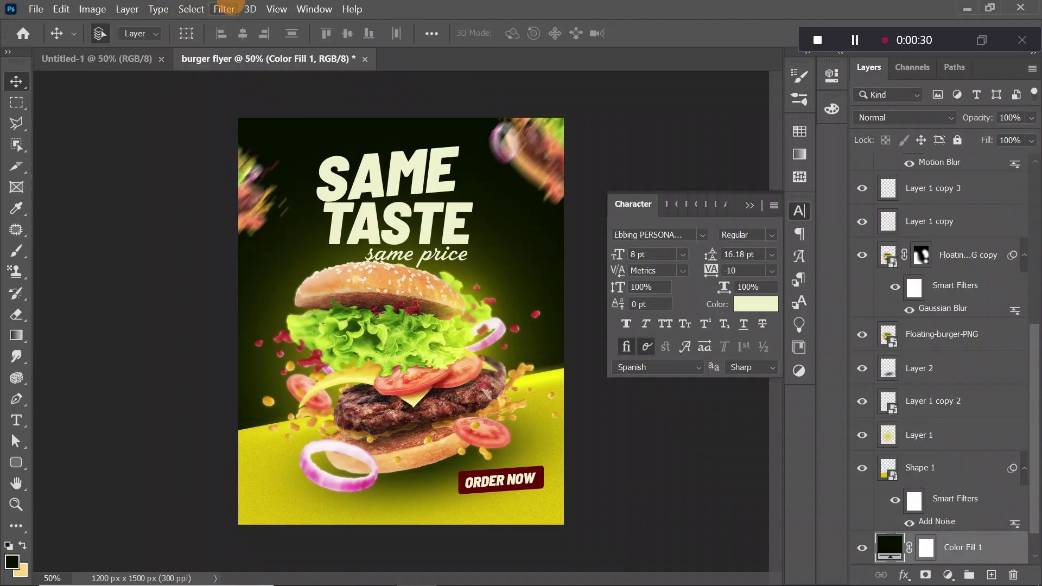
click(225, 7)
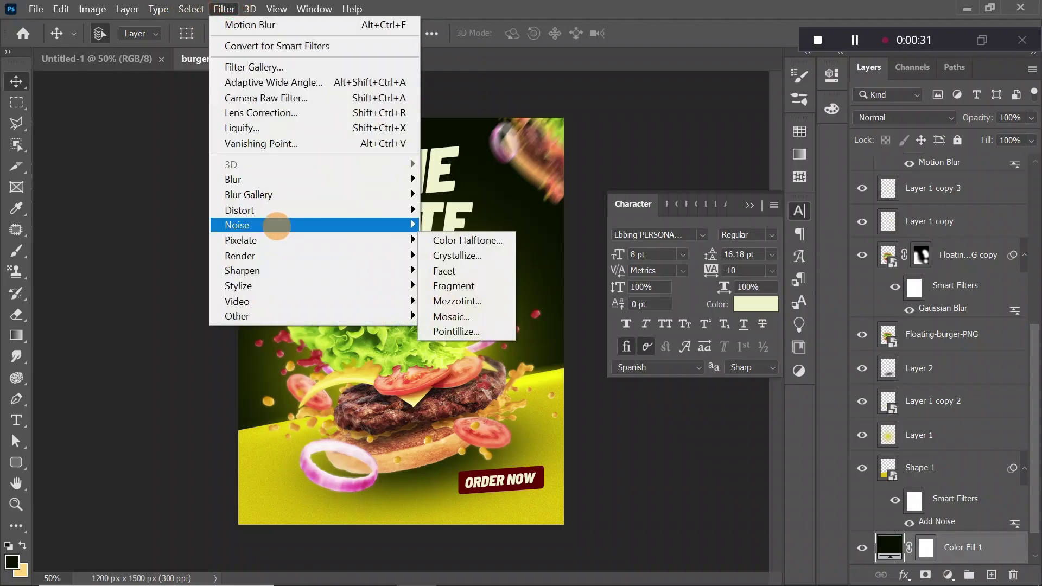
mouse_move(277, 225)
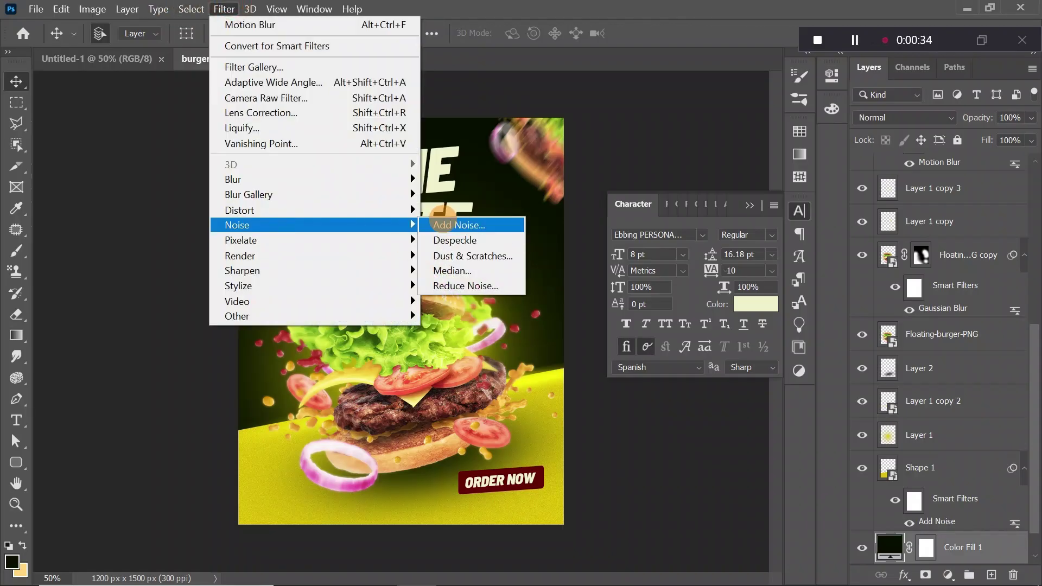
click(442, 225)
click(484, 242)
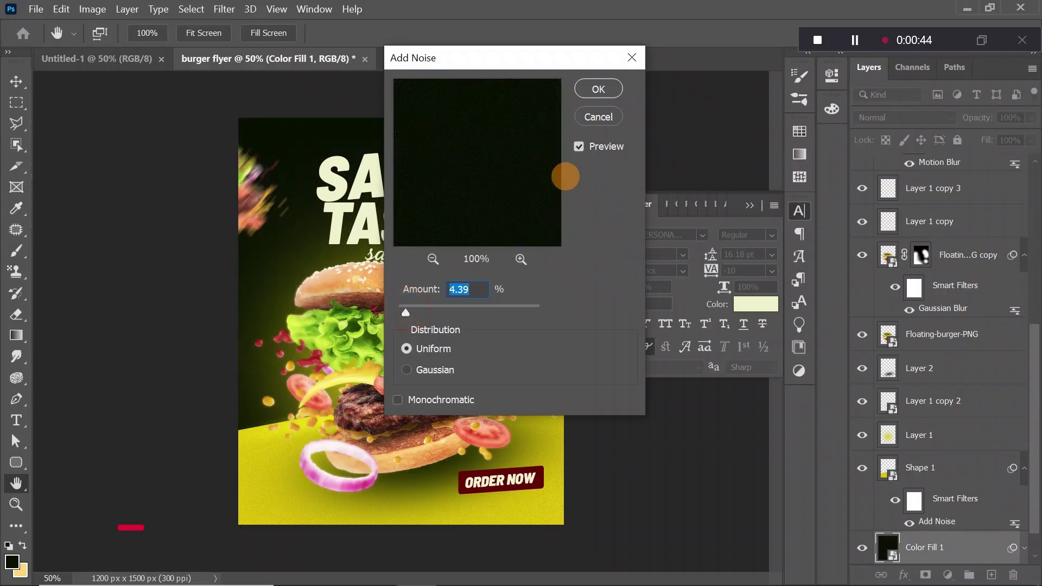
click(599, 88)
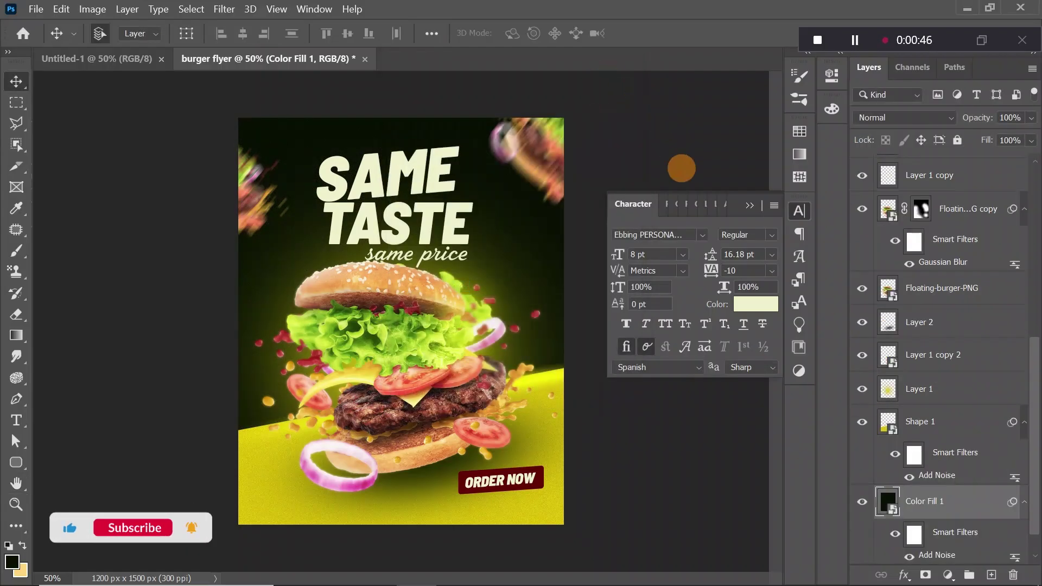
click(749, 205)
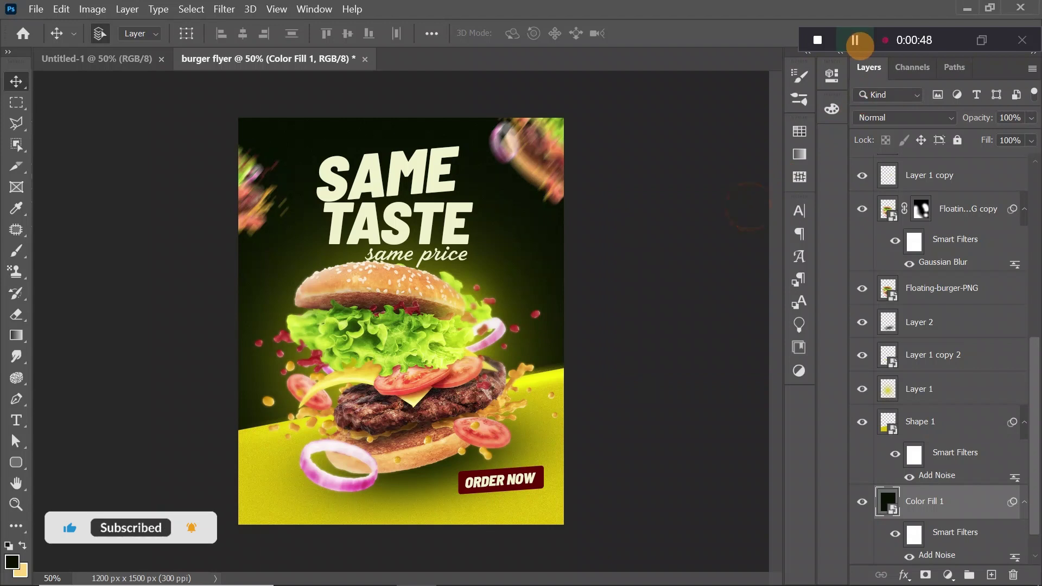